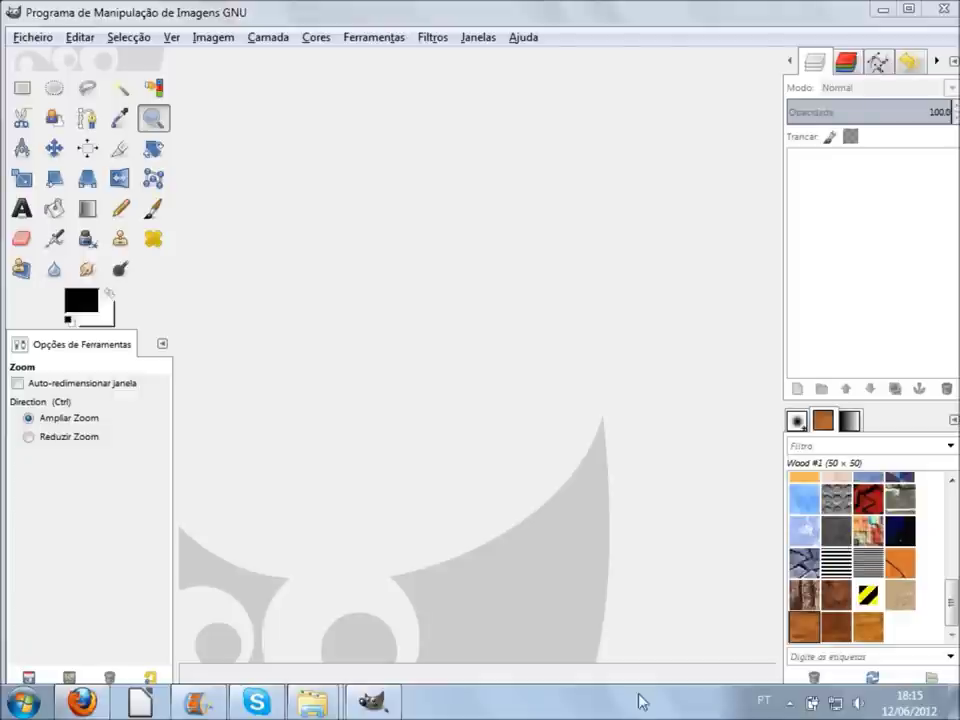
Create a new blank 1024×768 image and zoom out to 50% so the whole canvas fits
click(33, 40)
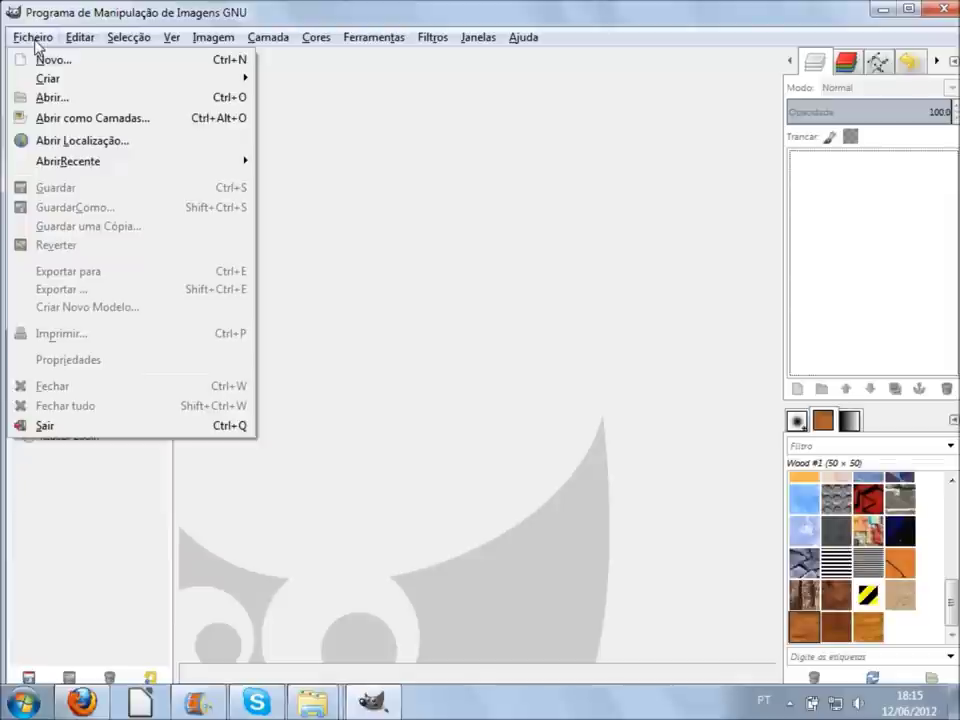
click(222, 68)
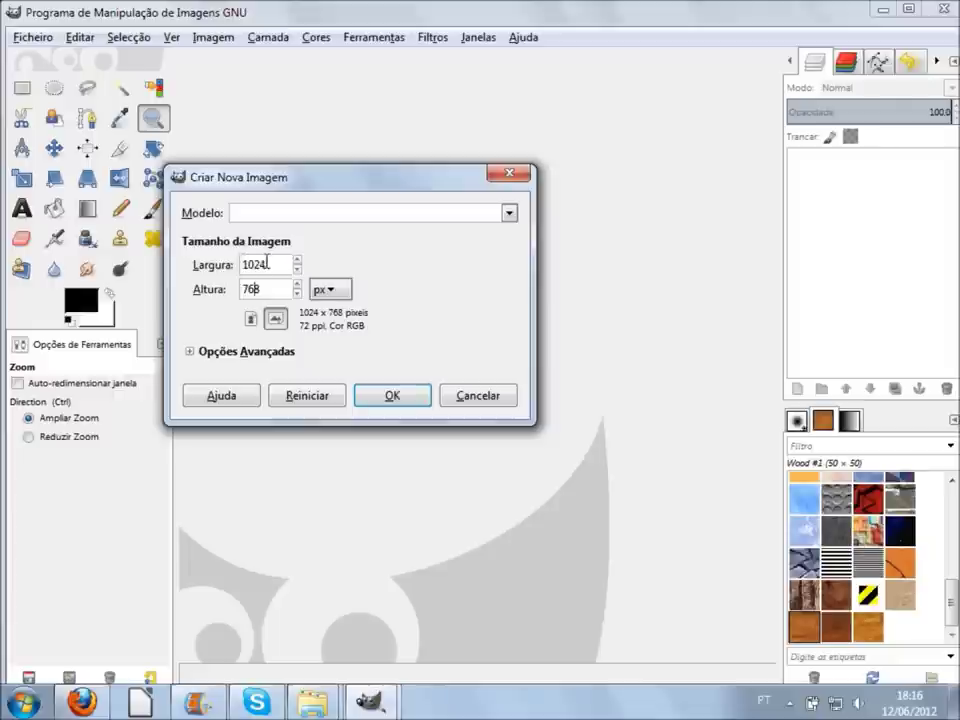
click(270, 290)
click(382, 395)
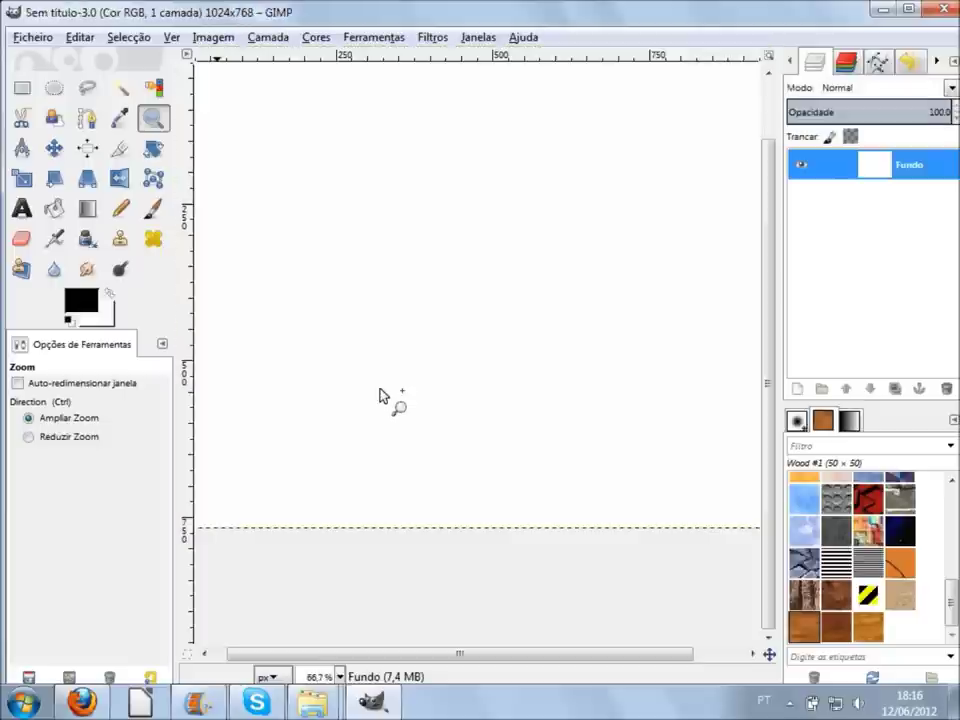
ctrl+click(415, 276)
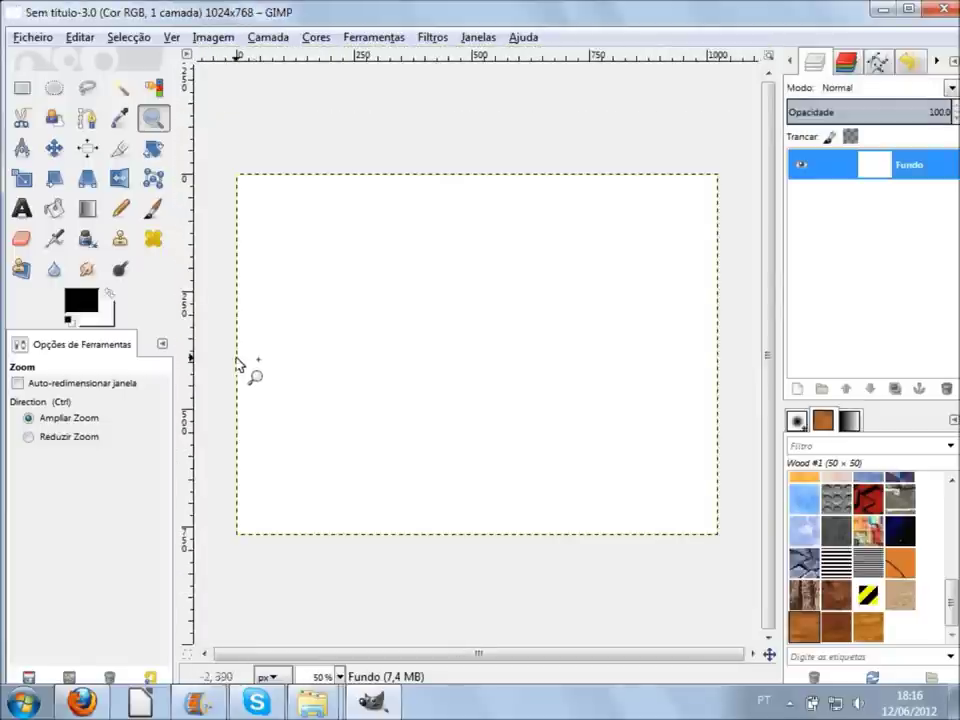
click(22, 210)
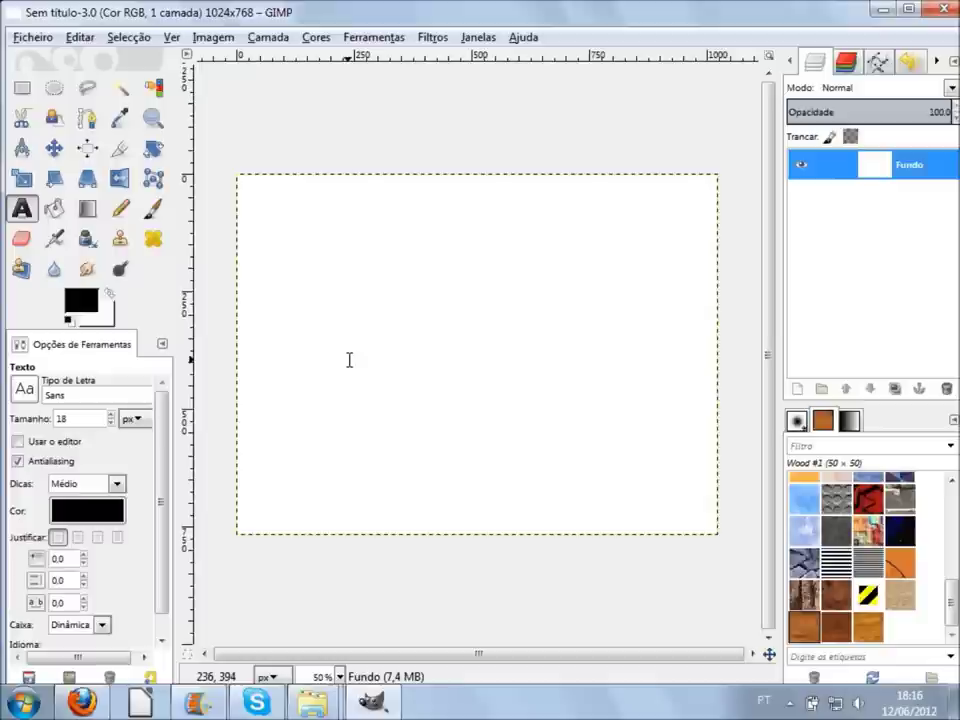
Add a text box on the canvas reading 'Guarapa'
click(301, 342)
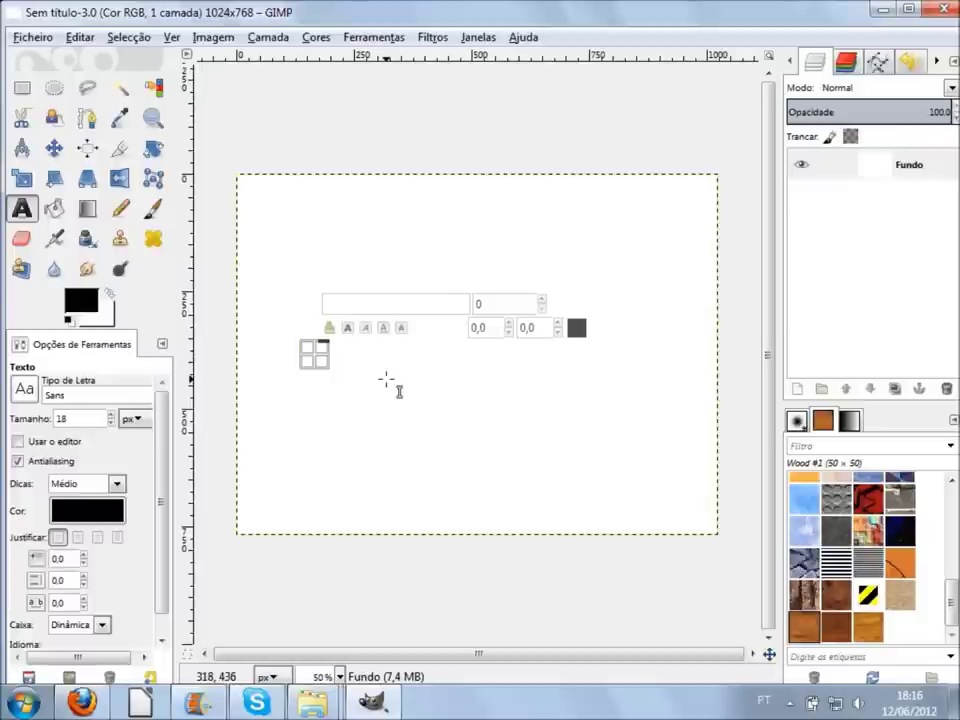
text(Guarapaa)
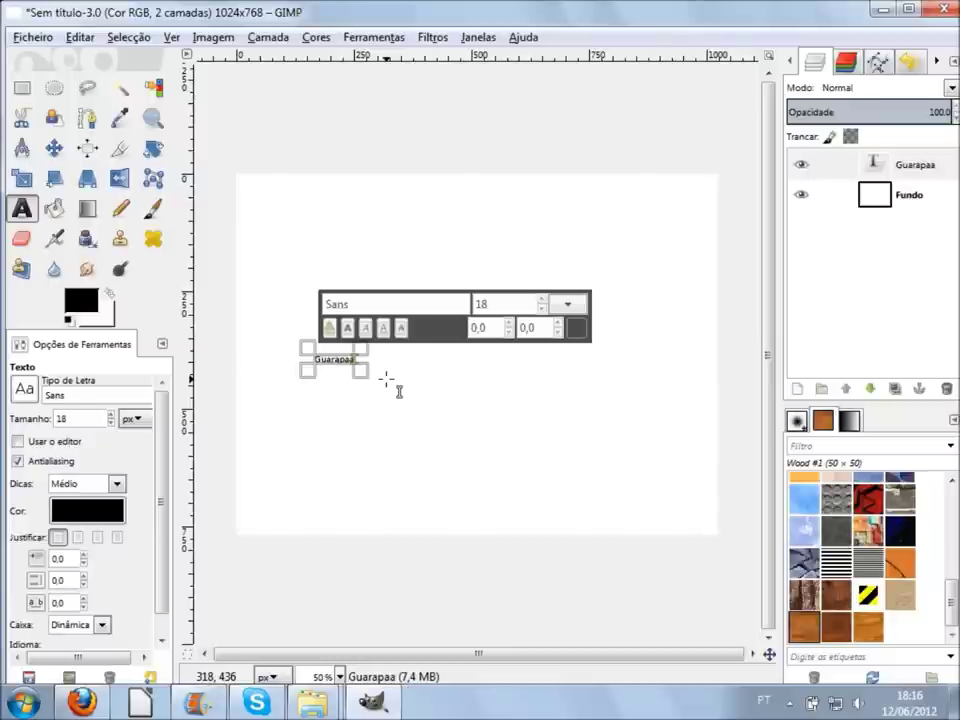
key(BackSpace)
drag(313, 357, 371, 347)
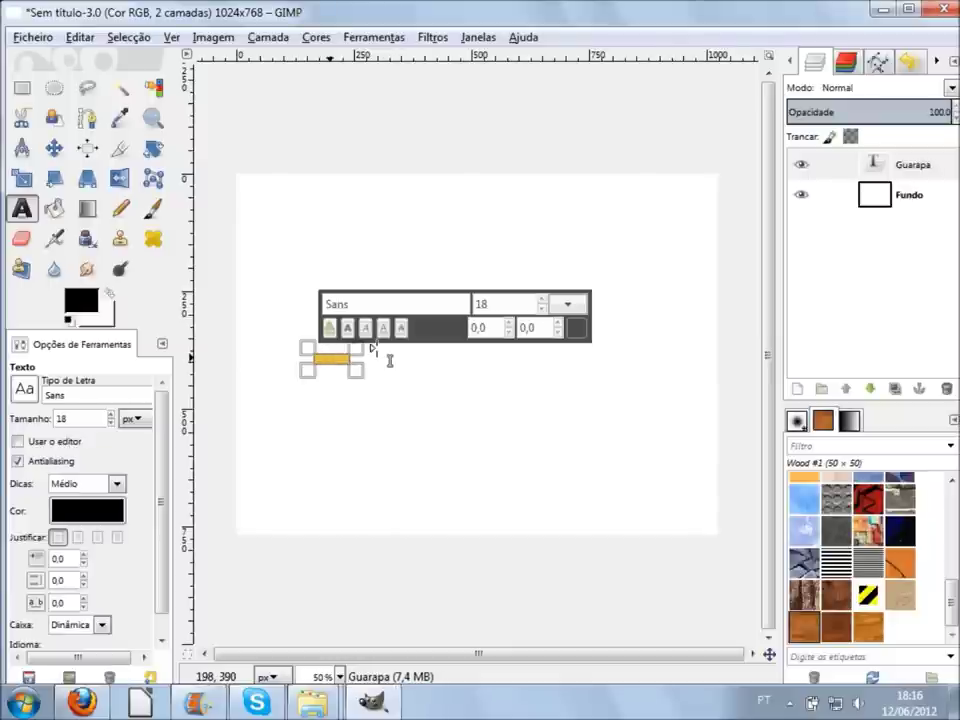
Set the Guarapa text to size 220 in Segoe UI Bold
double_click(504, 297)
text(23)
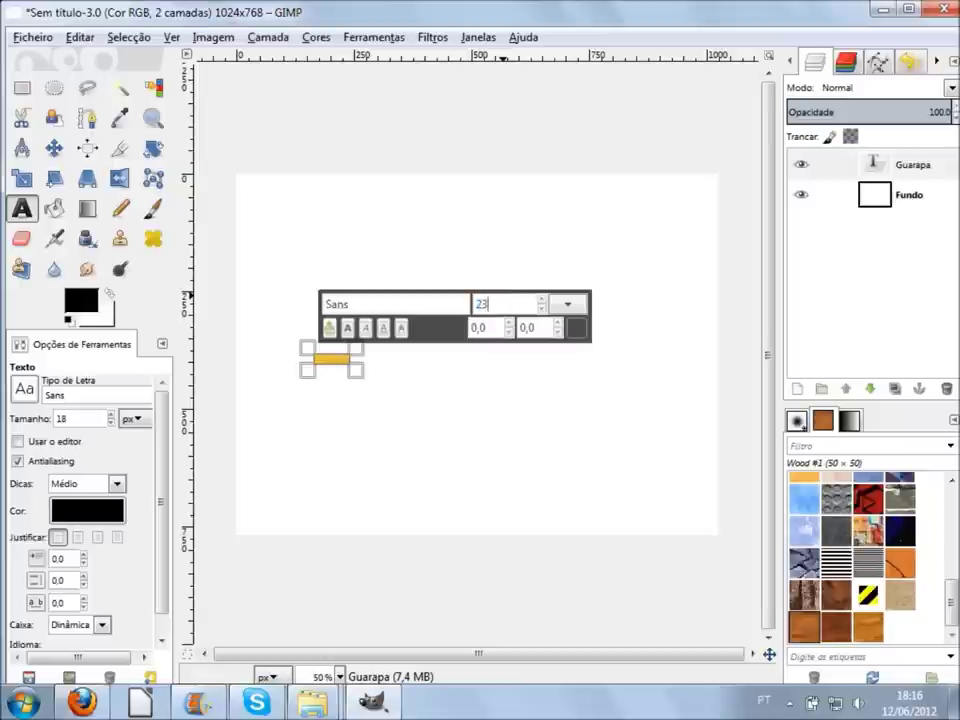
text(0)
key(Return)
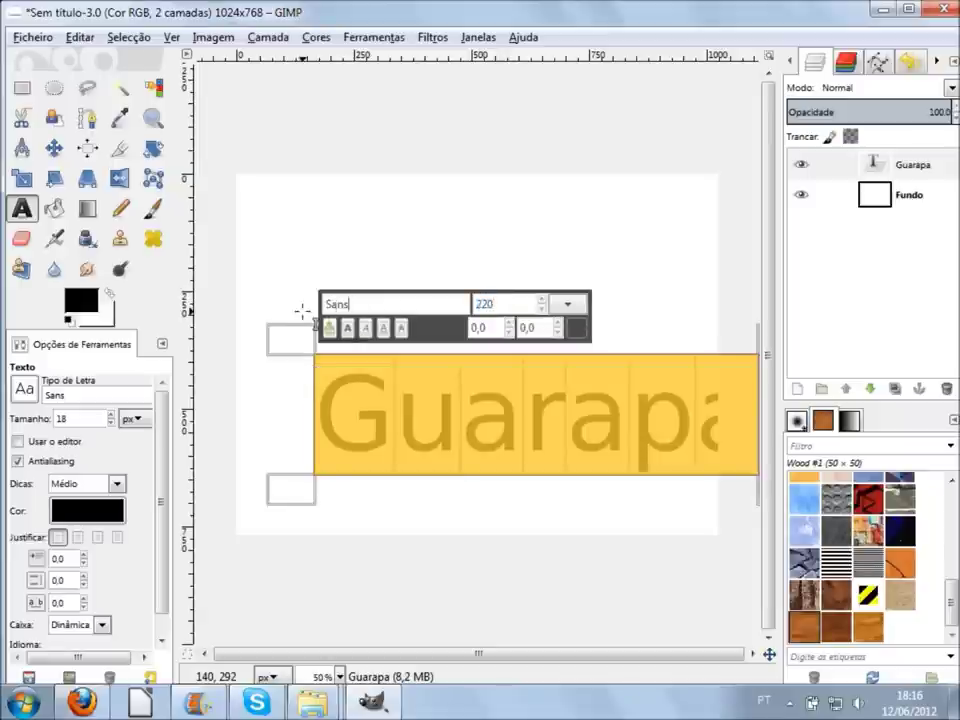
click(407, 307)
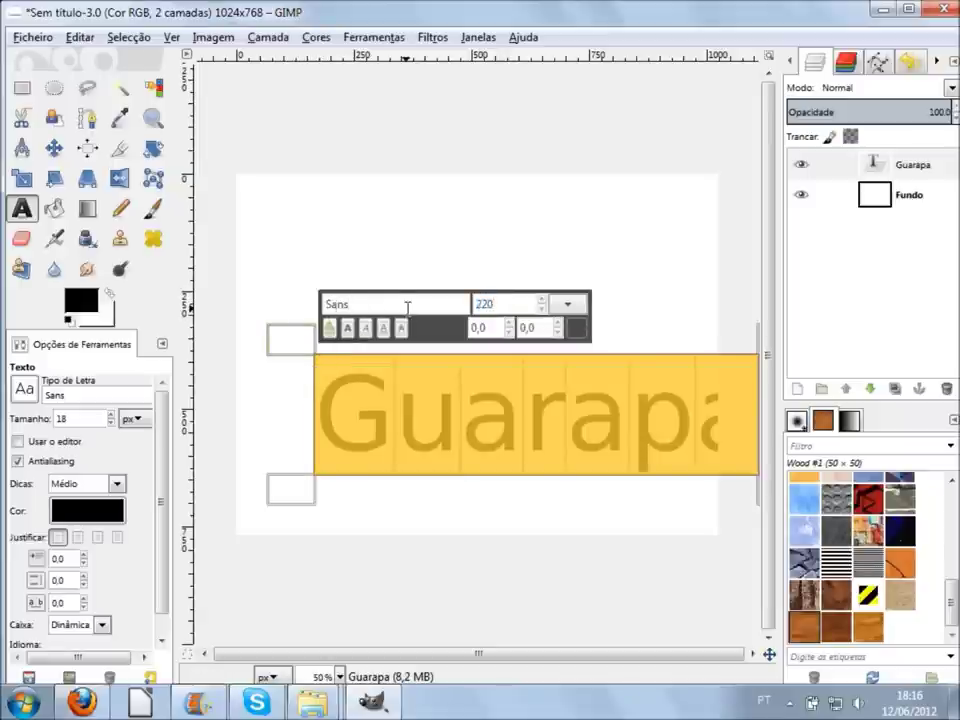
text(Segoe)
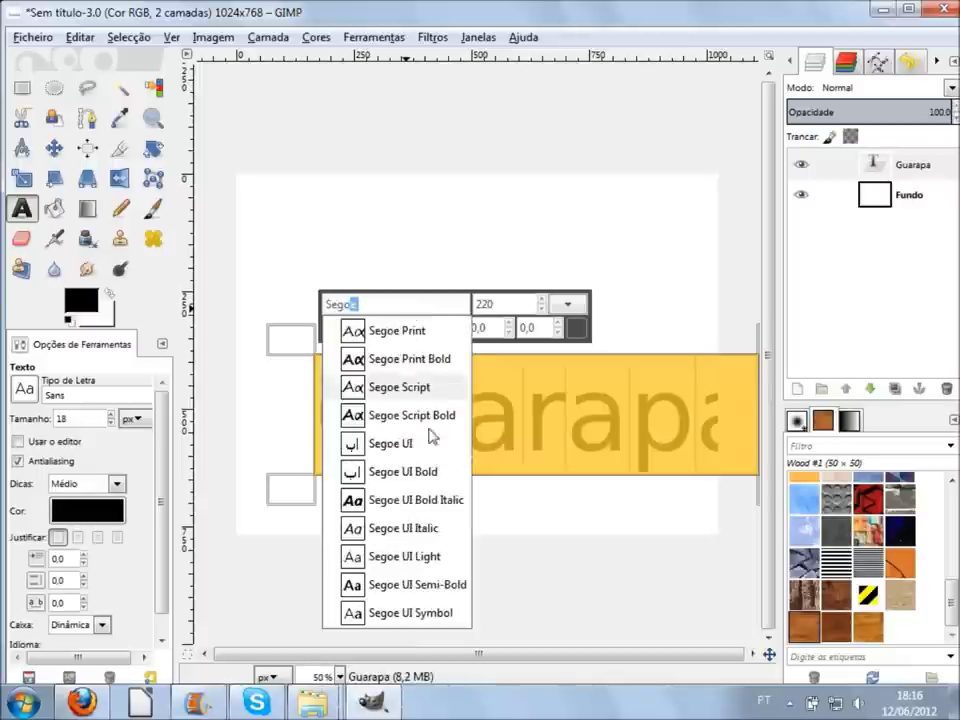
click(430, 473)
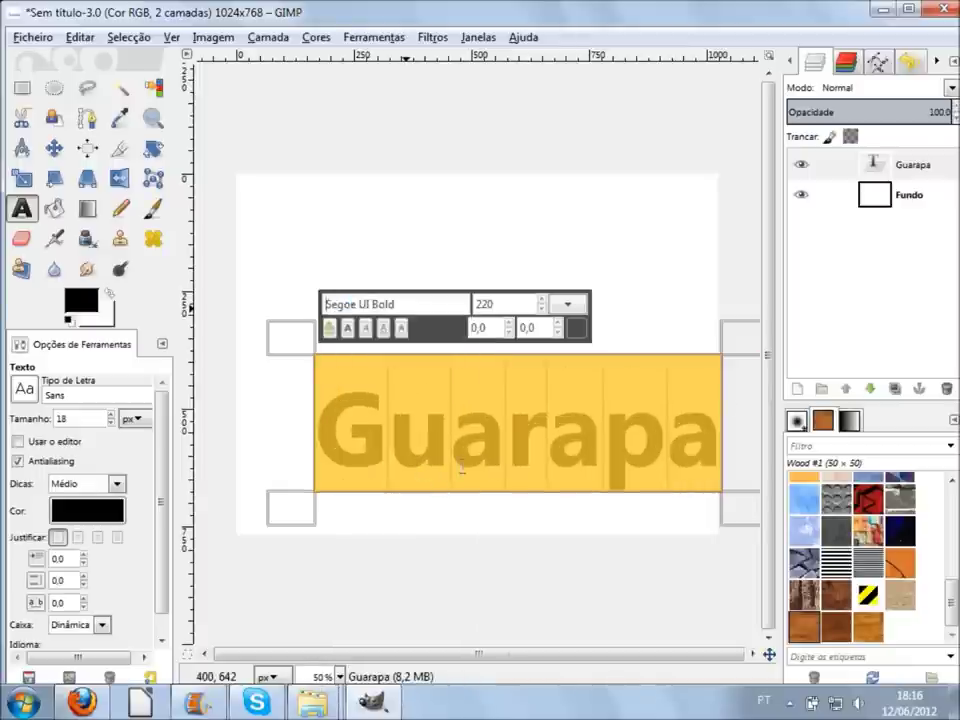
click(572, 437)
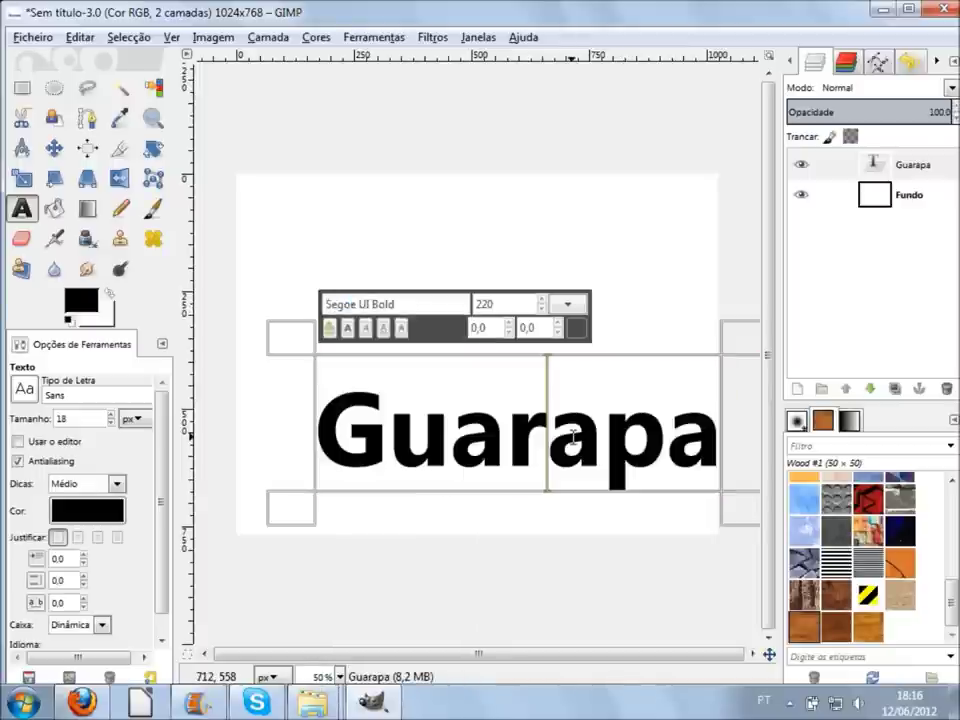
double_click(531, 436)
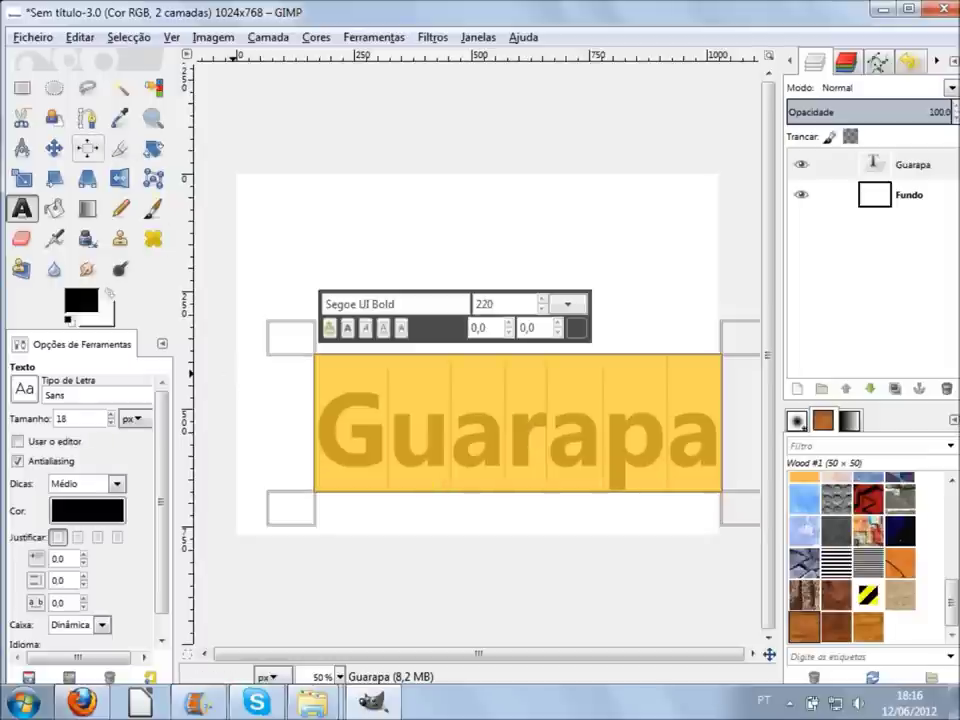
Align the Guarapa layer to the canvas centre and middle, leaving it the active layer
click(88, 148)
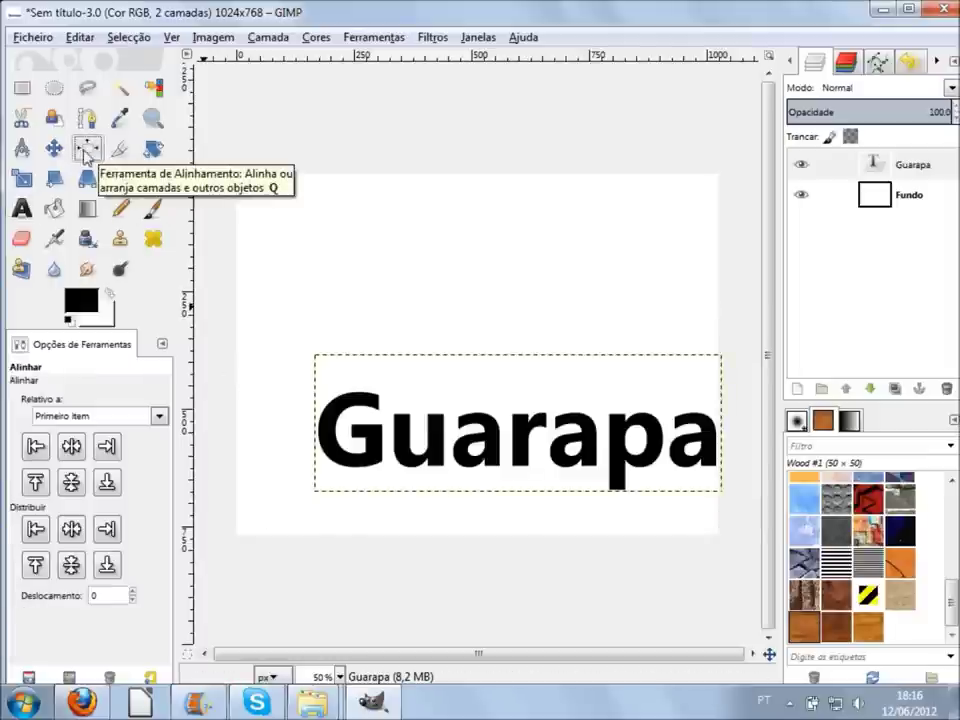
click(435, 448)
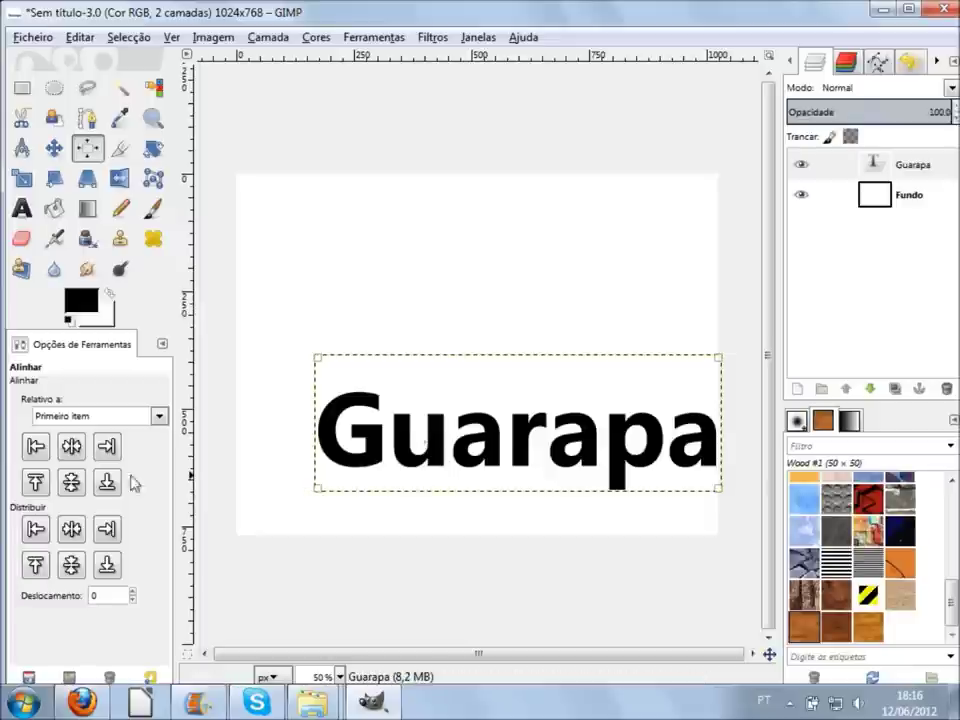
click(72, 448)
click(71, 482)
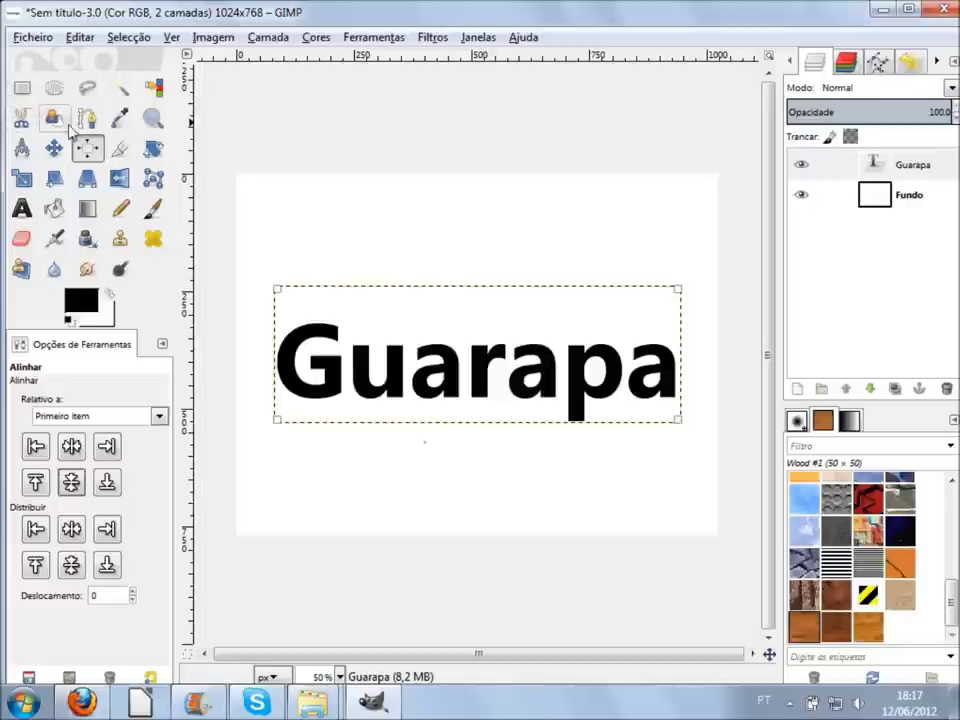
click(54, 148)
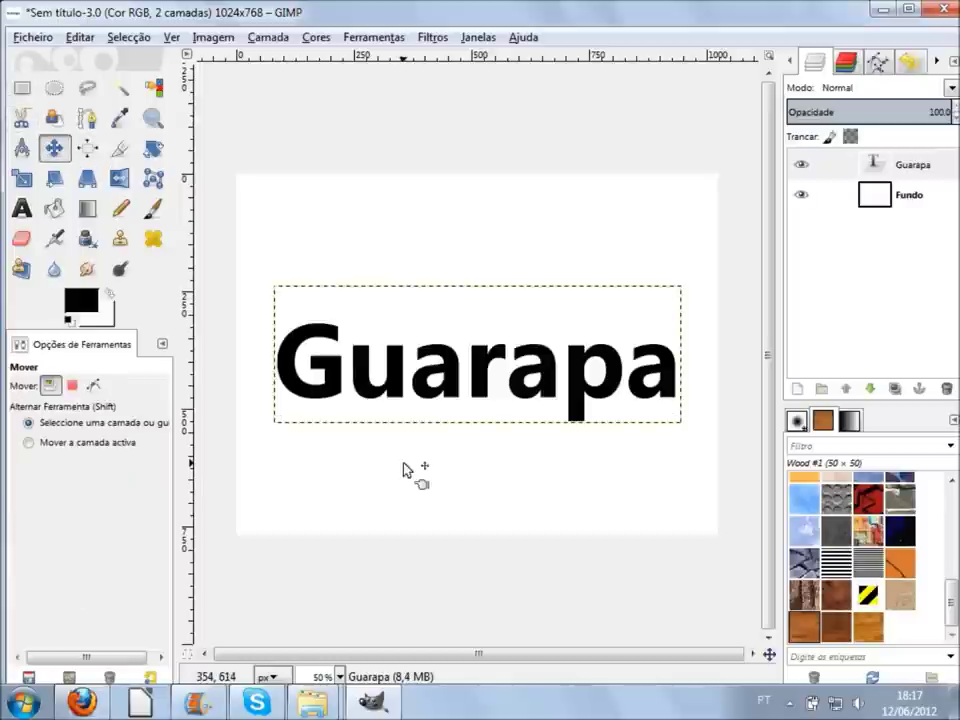
click(905, 170)
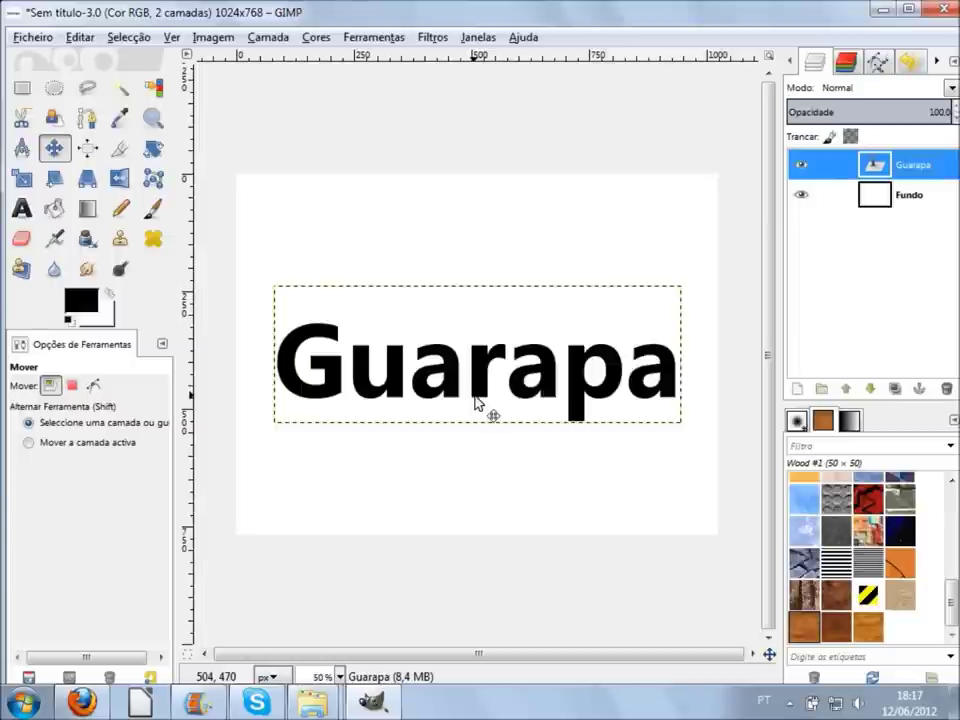
Reselect the Guarapa layer and open the Filters menu to reach Alpha to Logo
click(887, 194)
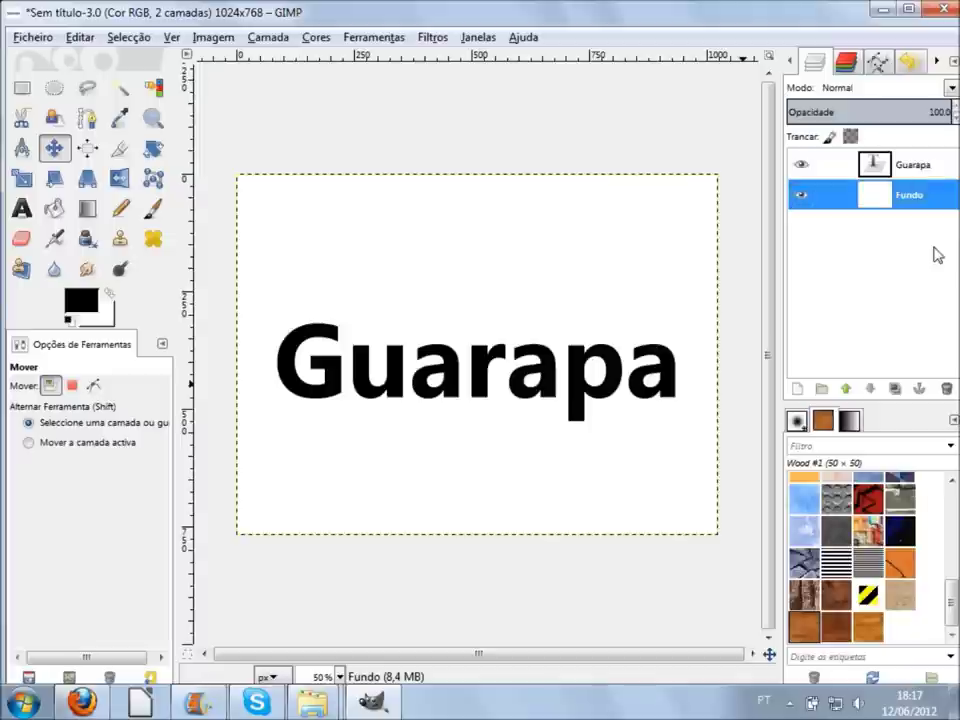
click(875, 168)
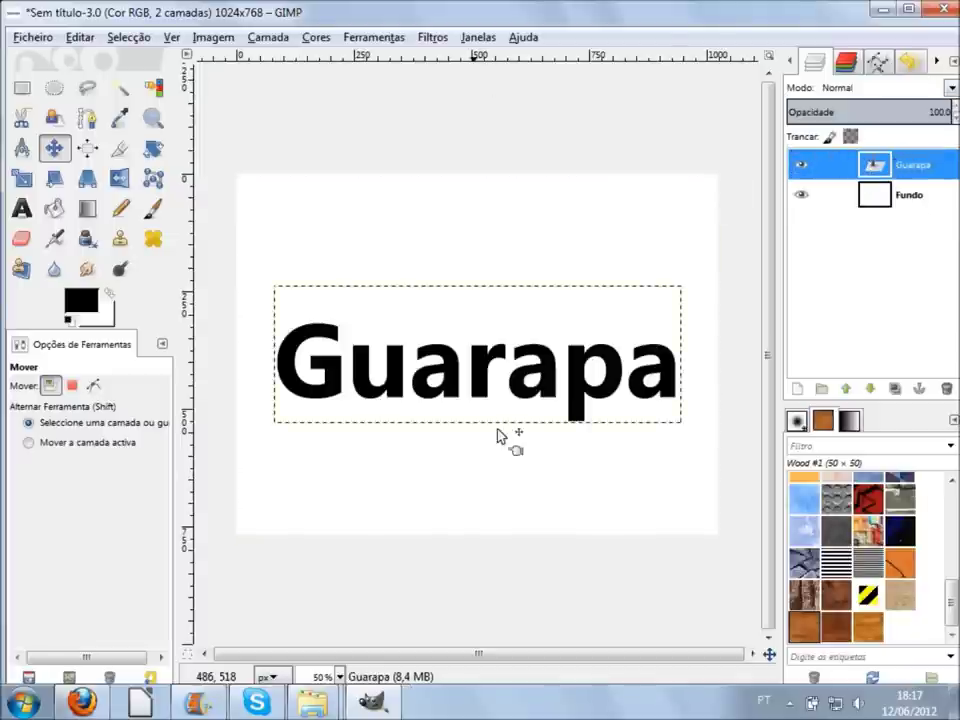
click(433, 40)
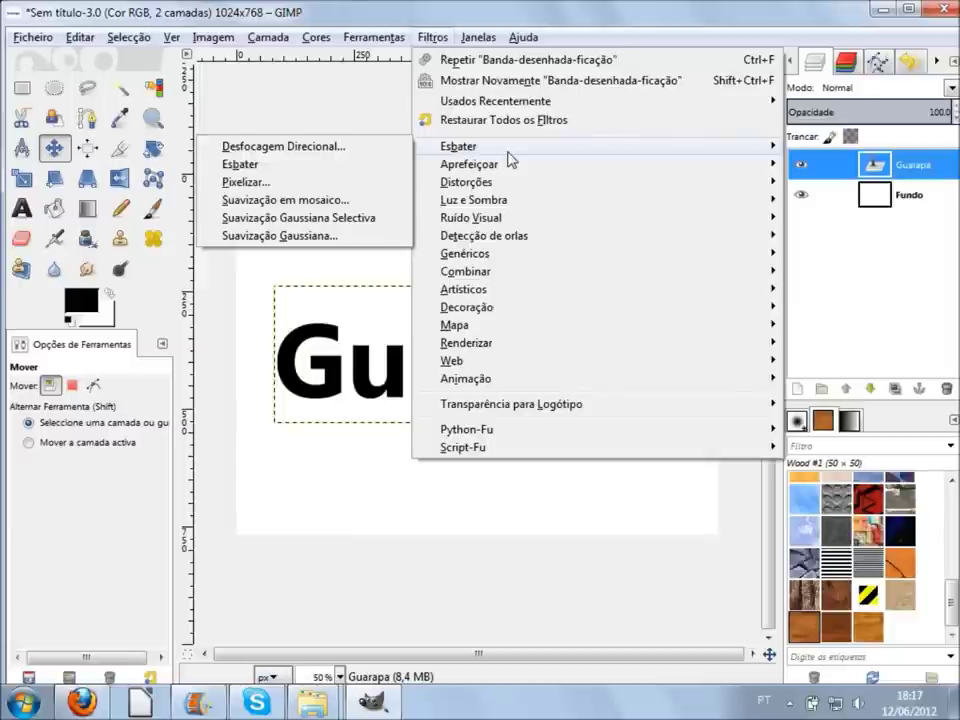
mouse_move(511, 404)
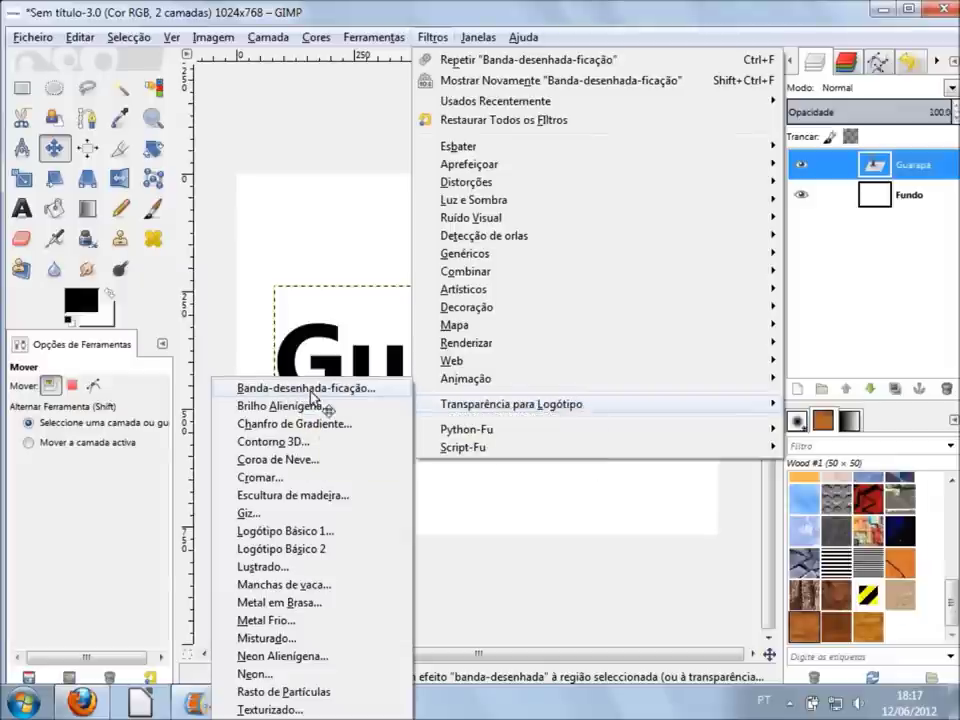
Apply the comic-book Alpha to Logo effect to Guarapa using the Land 1 gradient
click(312, 390)
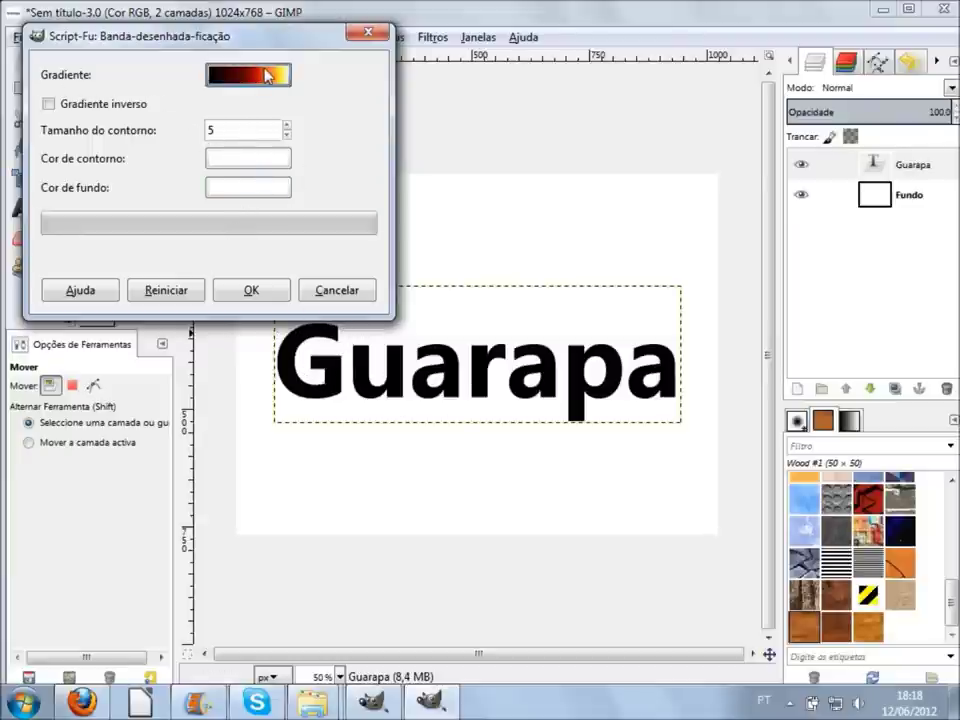
click(212, 72)
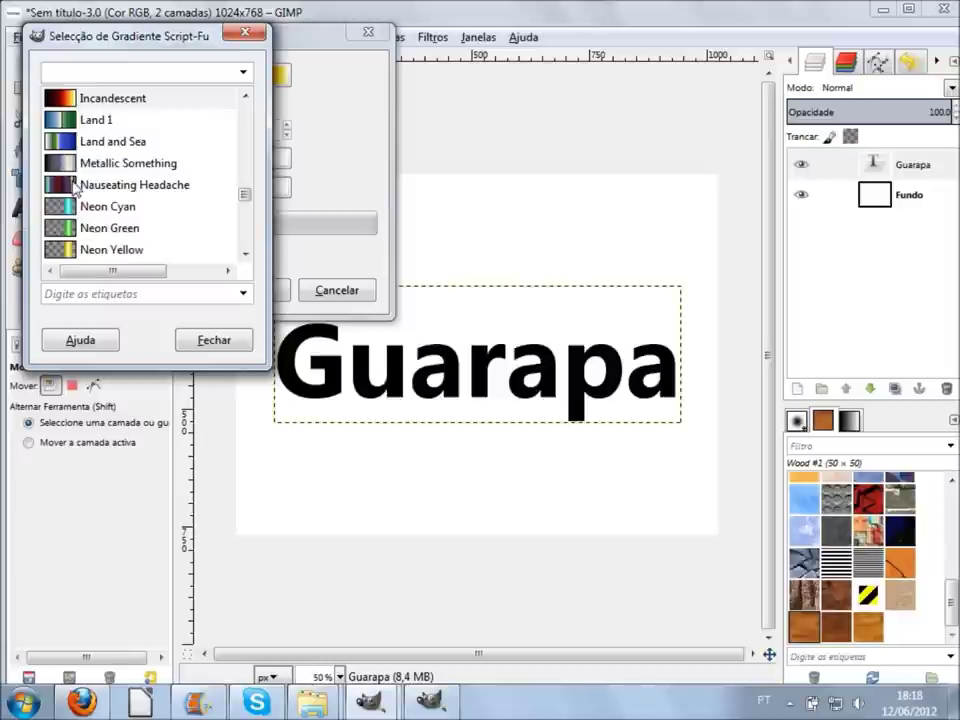
click(92, 120)
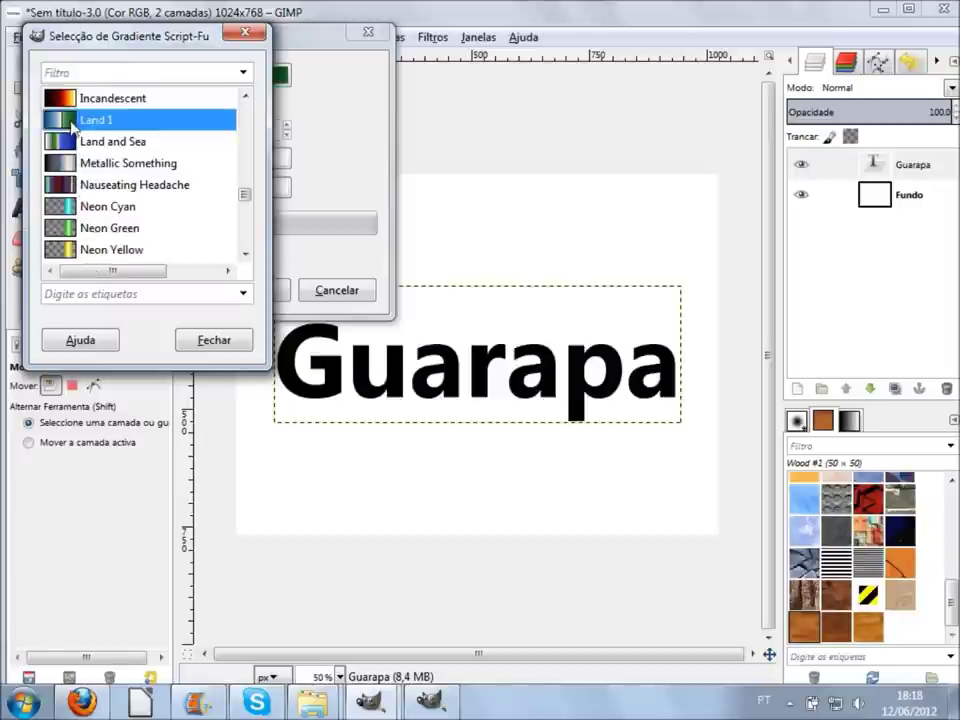
click(210, 340)
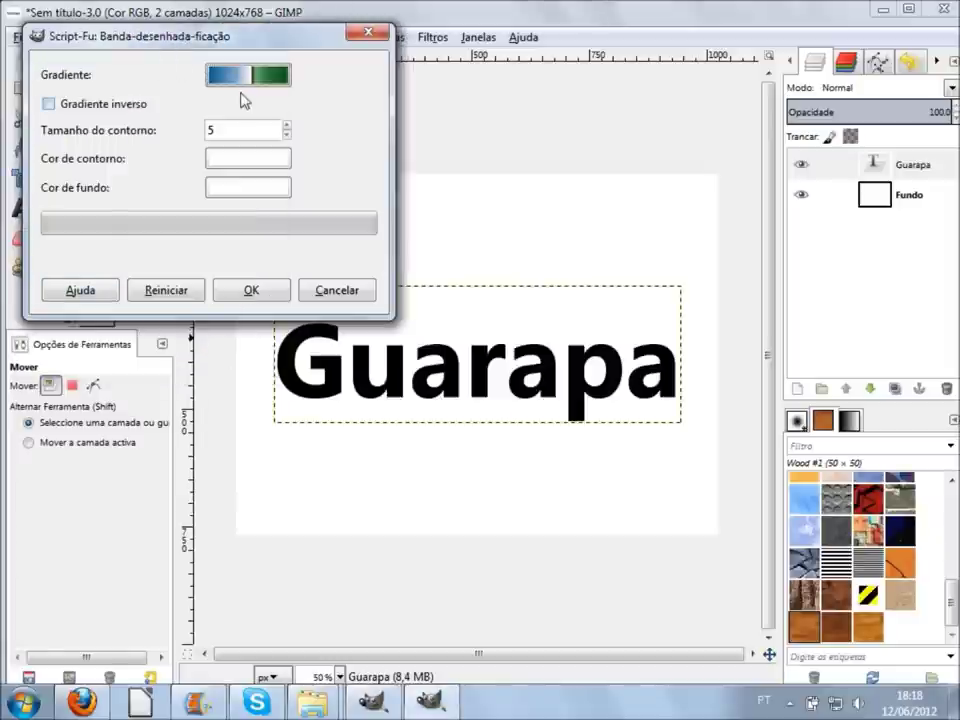
click(166, 291)
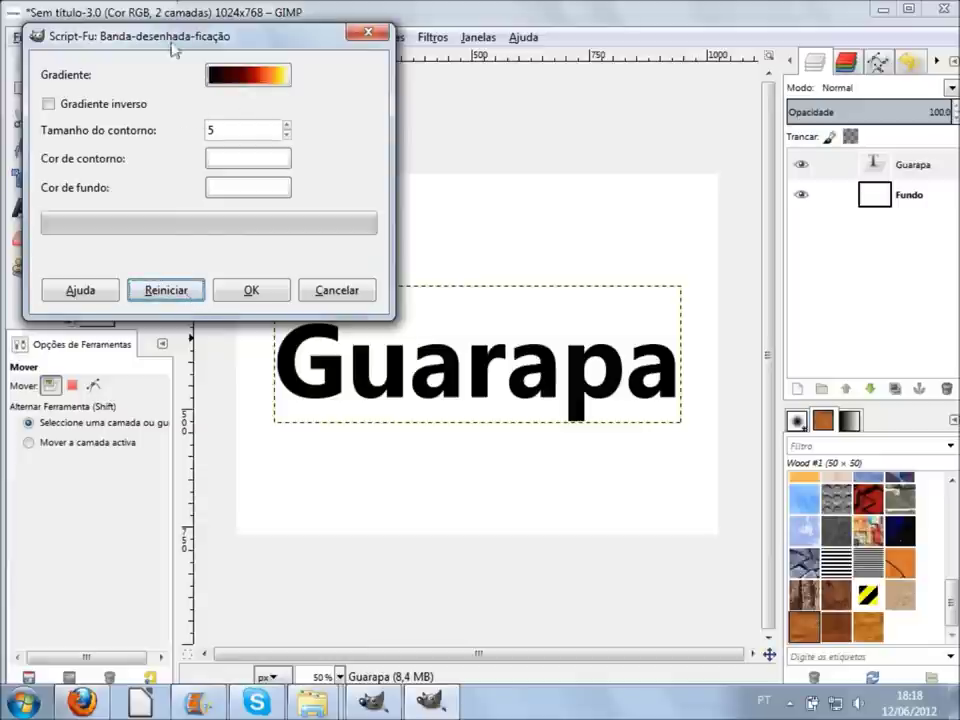
click(247, 78)
click(133, 144)
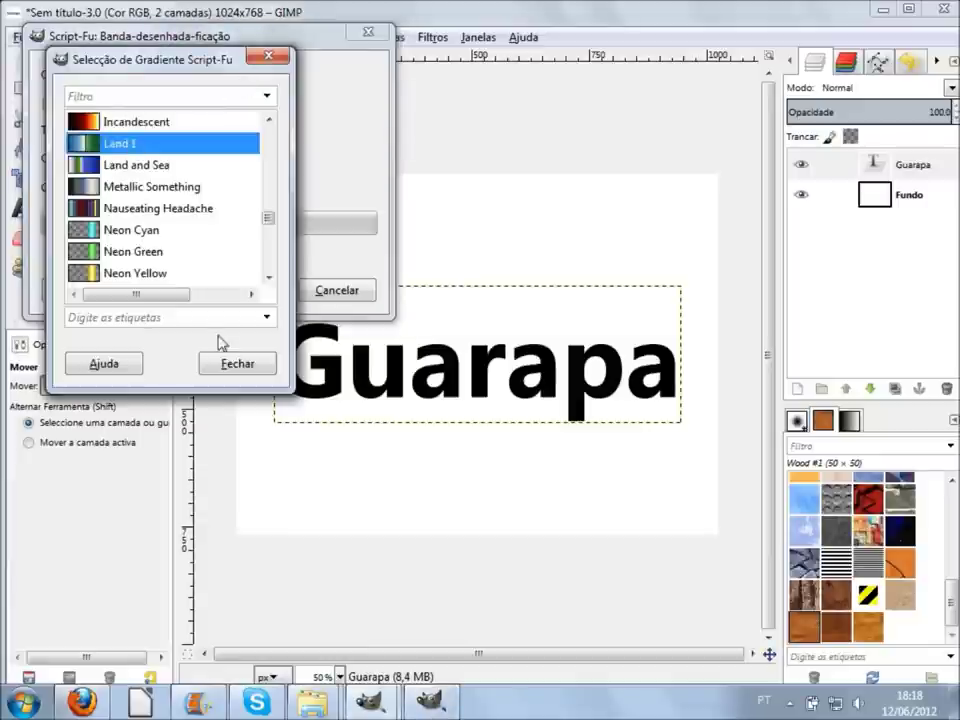
click(232, 363)
click(271, 294)
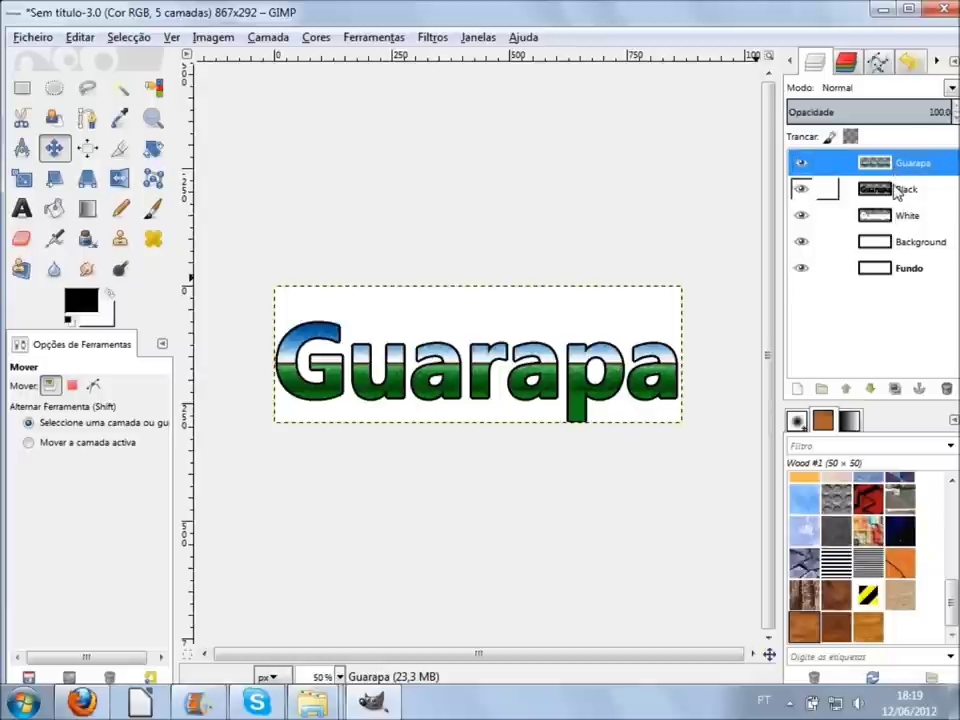
click(896, 190)
click(896, 215)
click(896, 242)
click(866, 216)
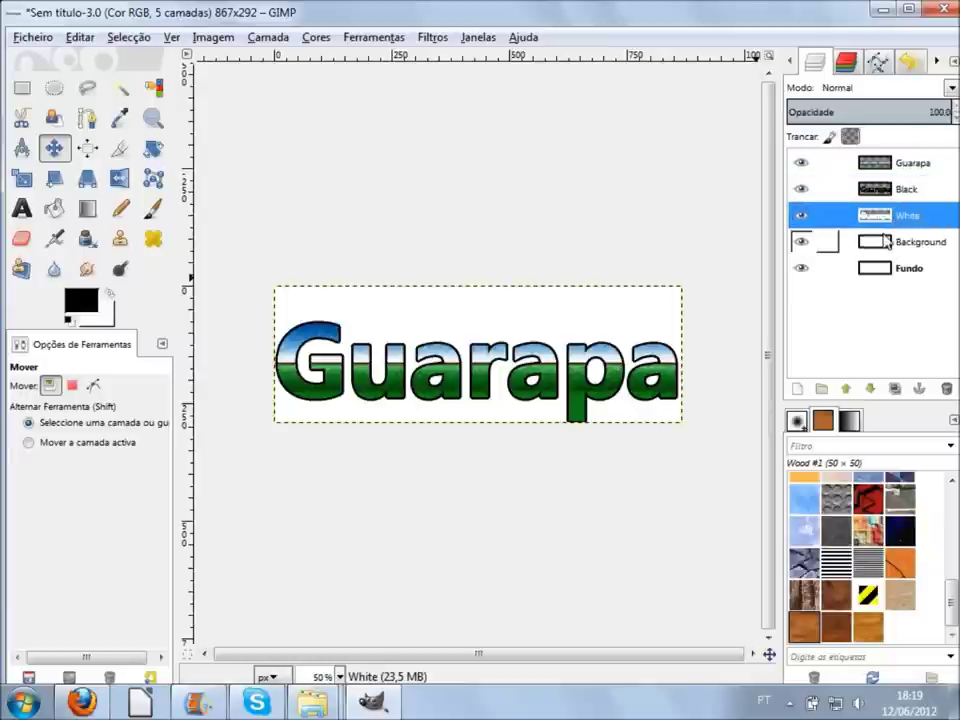
double_click(868, 242)
key(Escape)
click(828, 245)
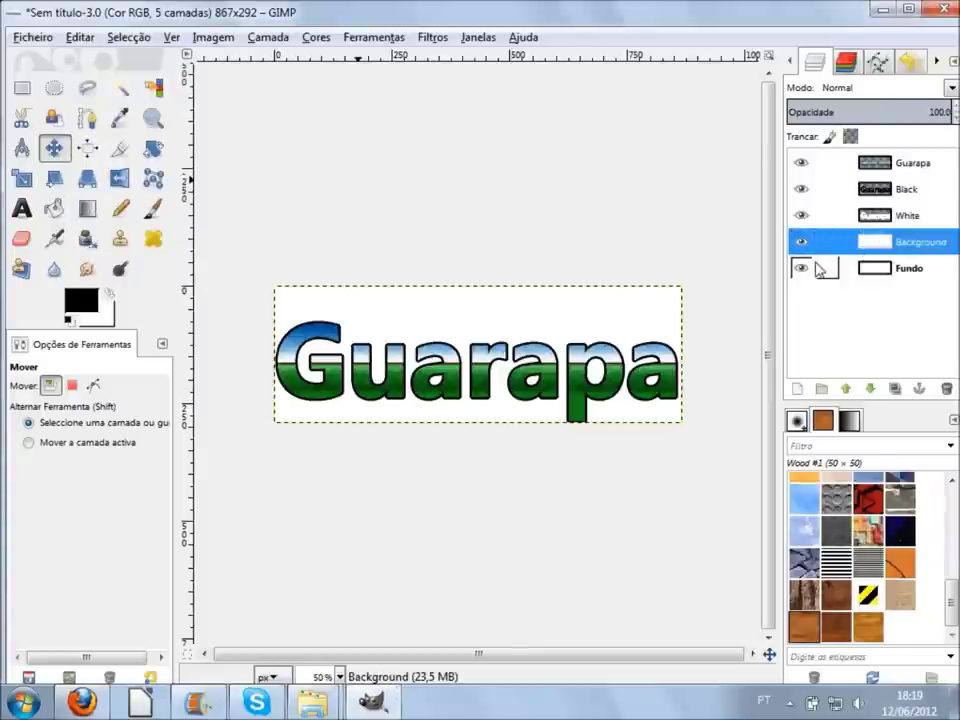
click(810, 215)
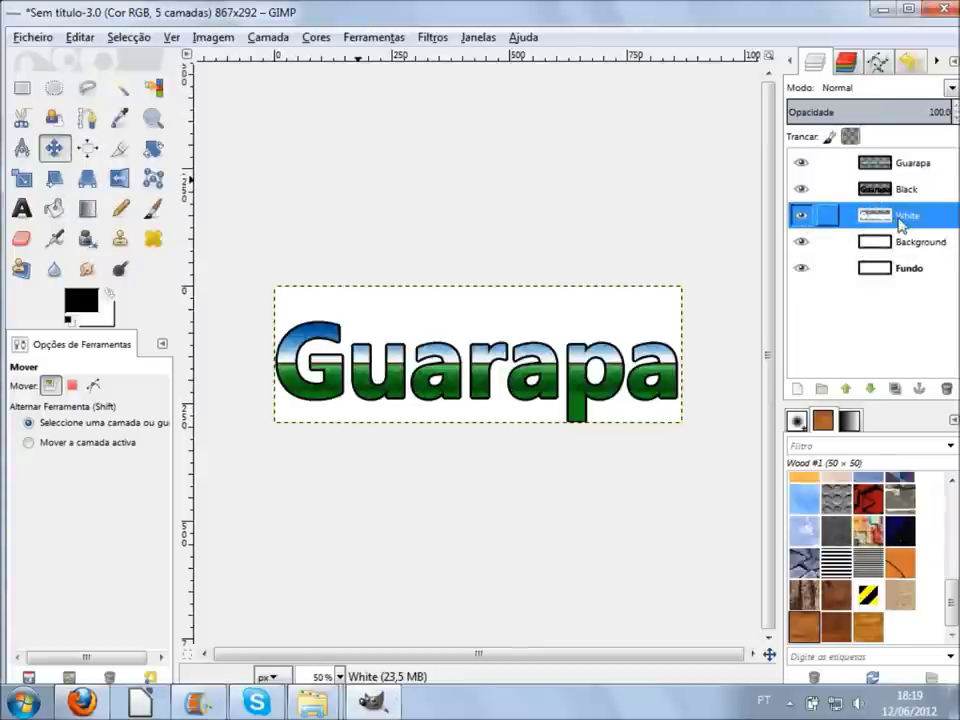
click(895, 192)
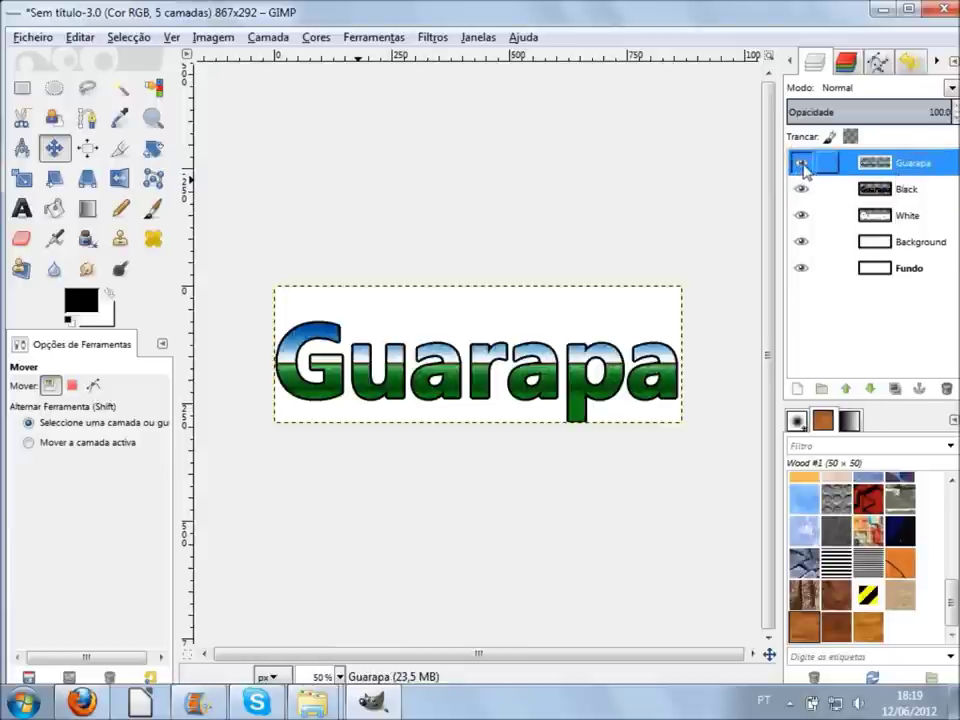
click(801, 164)
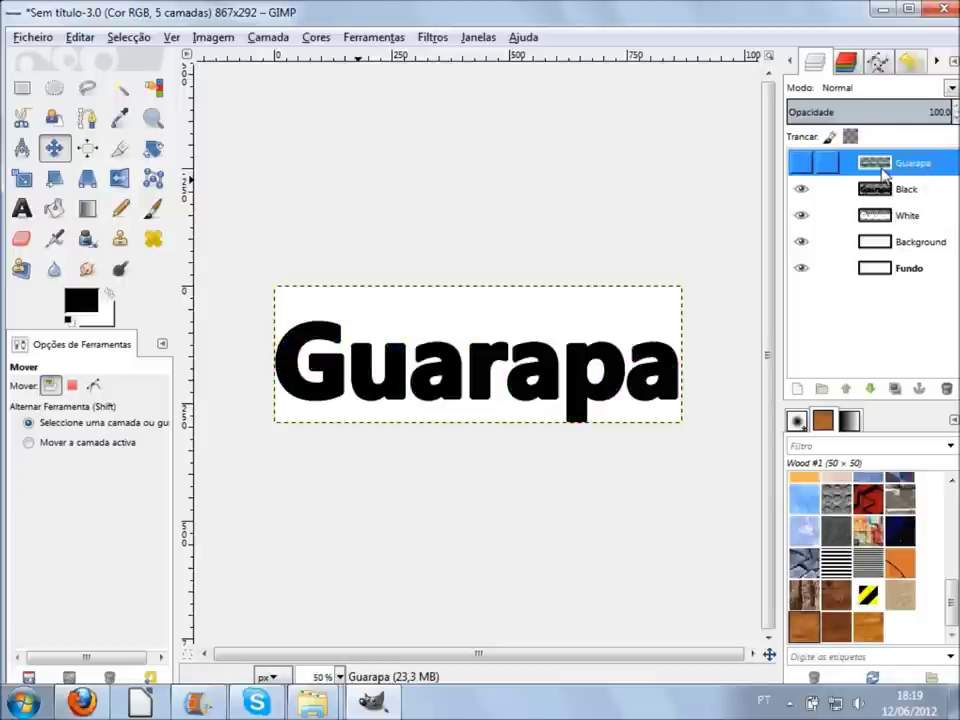
click(801, 190)
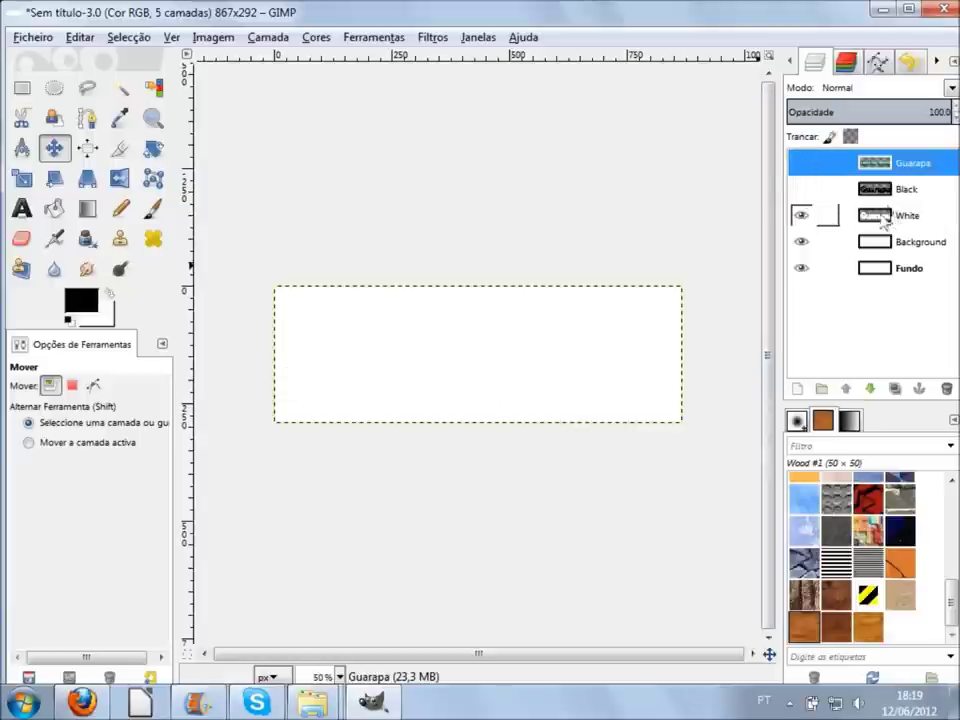
click(801, 190)
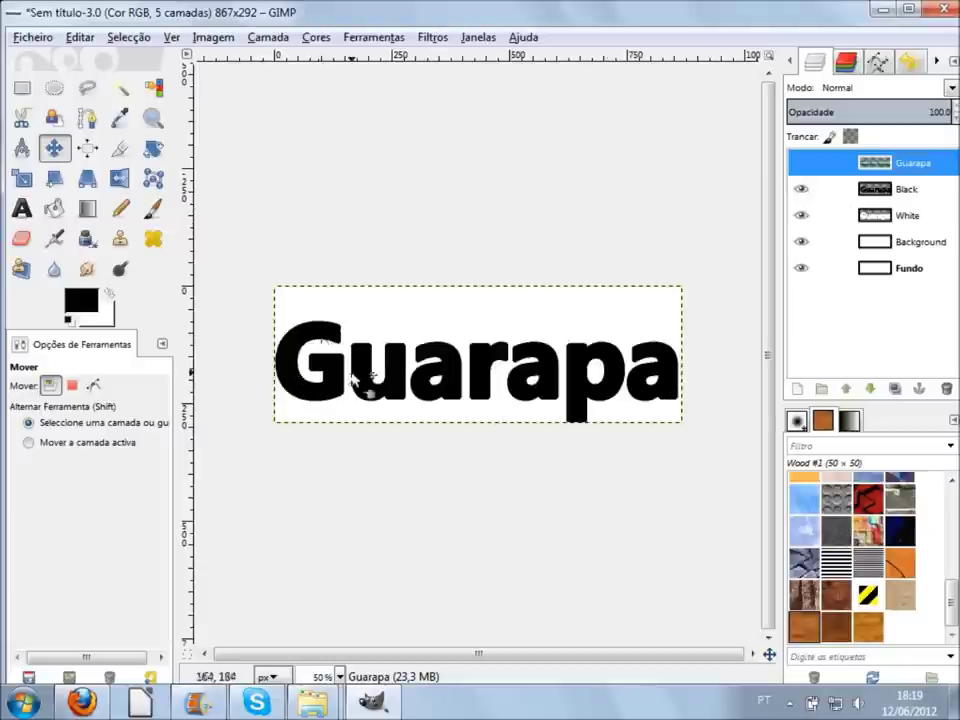
click(801, 162)
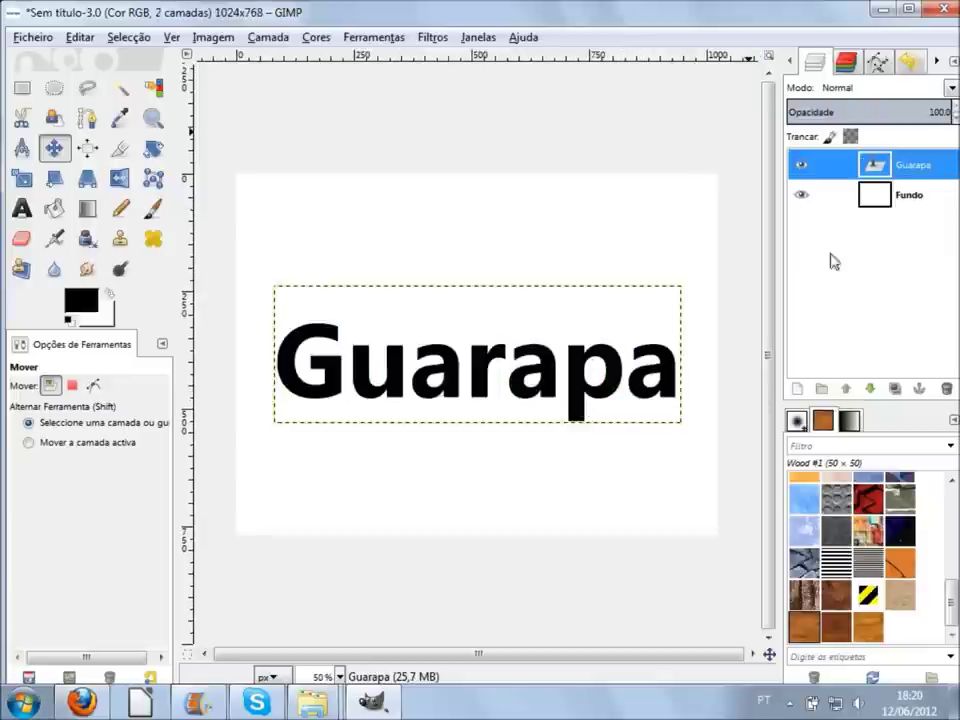
Apply the Alien Glow logo effect to Guarapa with glow size 150 and green colour
click(884, 174)
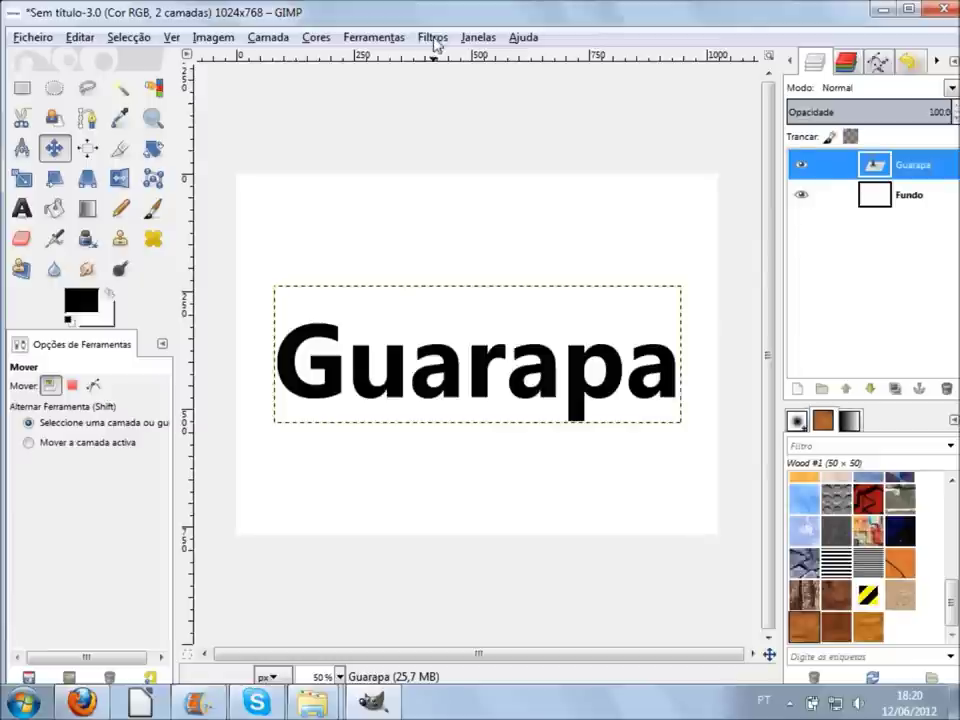
click(433, 37)
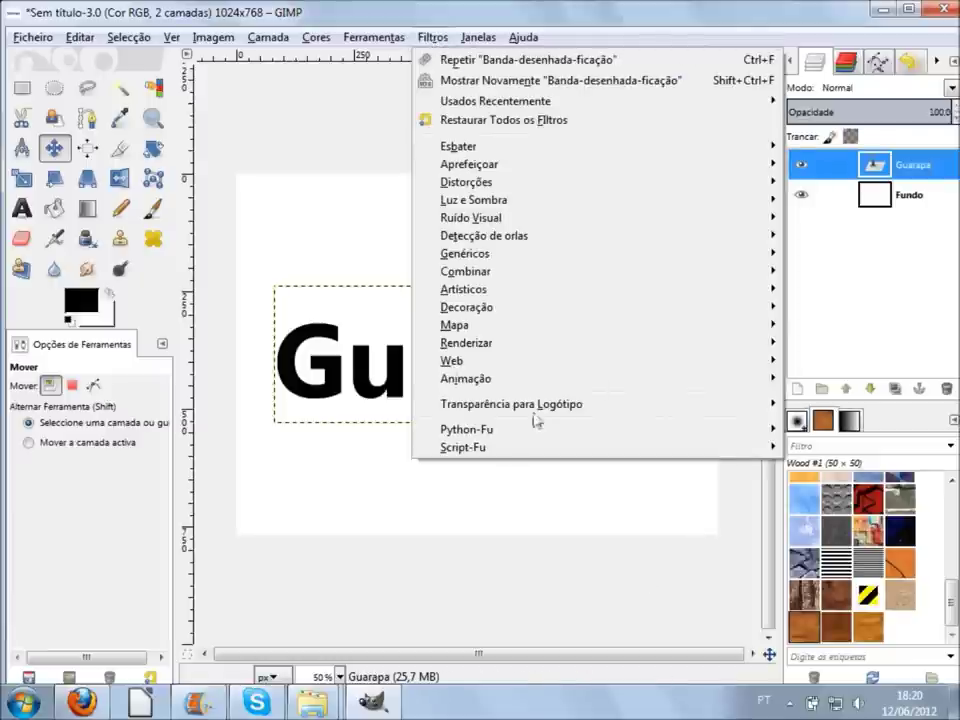
mouse_move(511, 404)
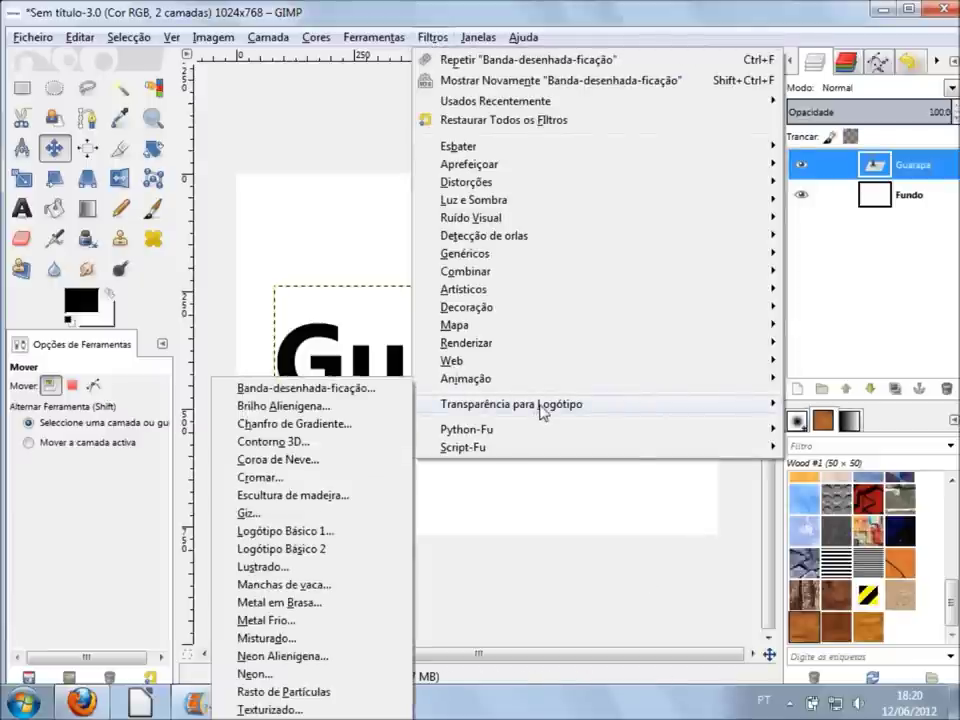
click(291, 410)
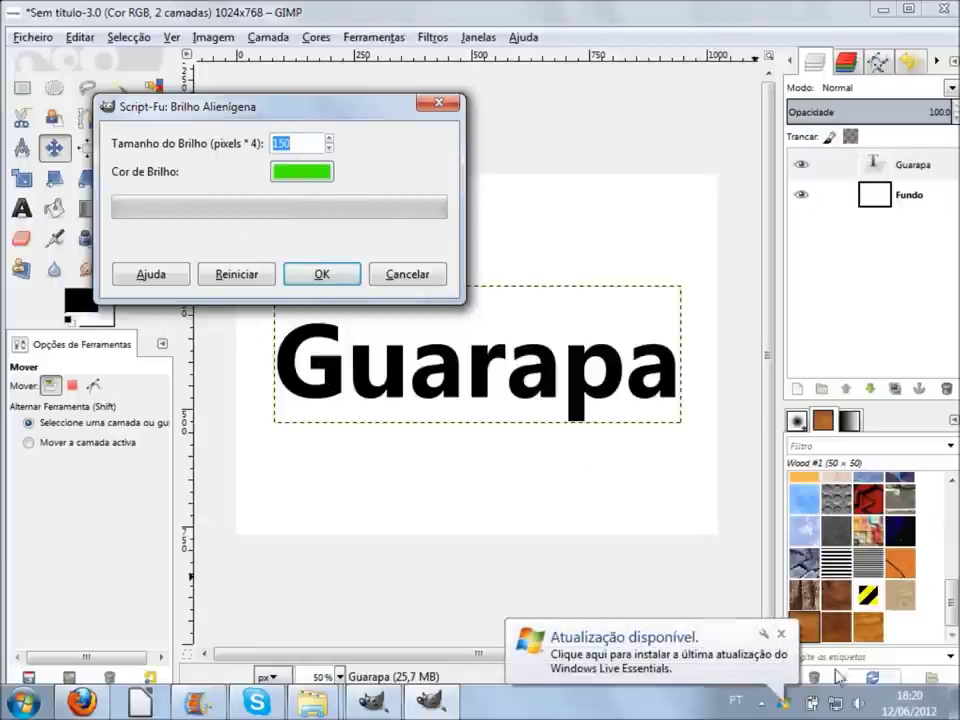
click(783, 637)
click(330, 276)
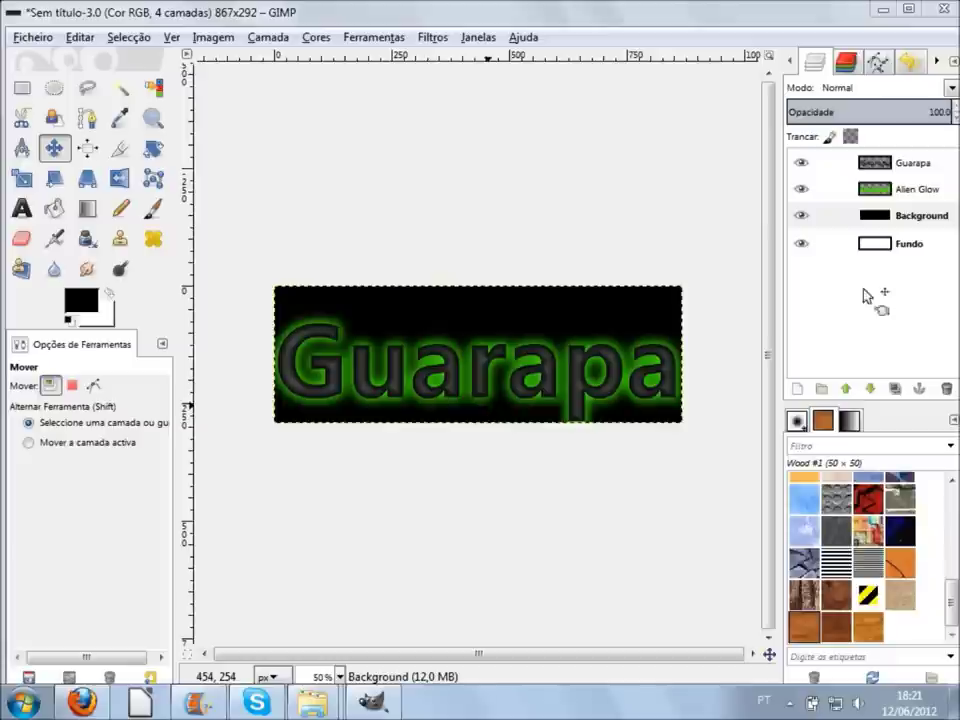
Toggle visibility of the Guarapa and Alien Glow layers to compare them
click(920, 188)
click(908, 165)
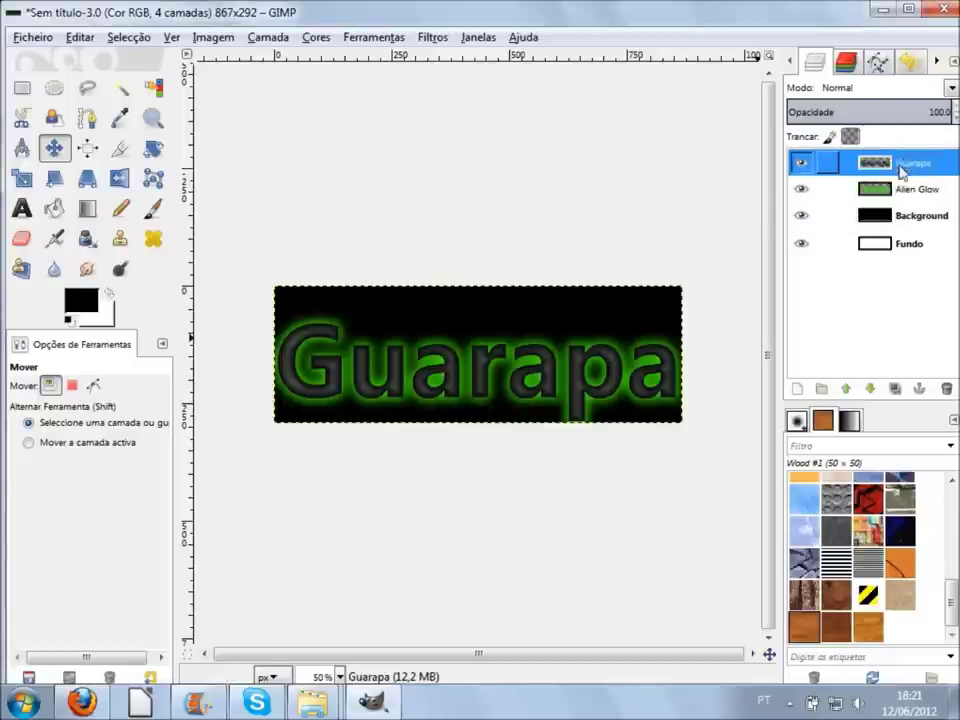
click(800, 163)
click(800, 188)
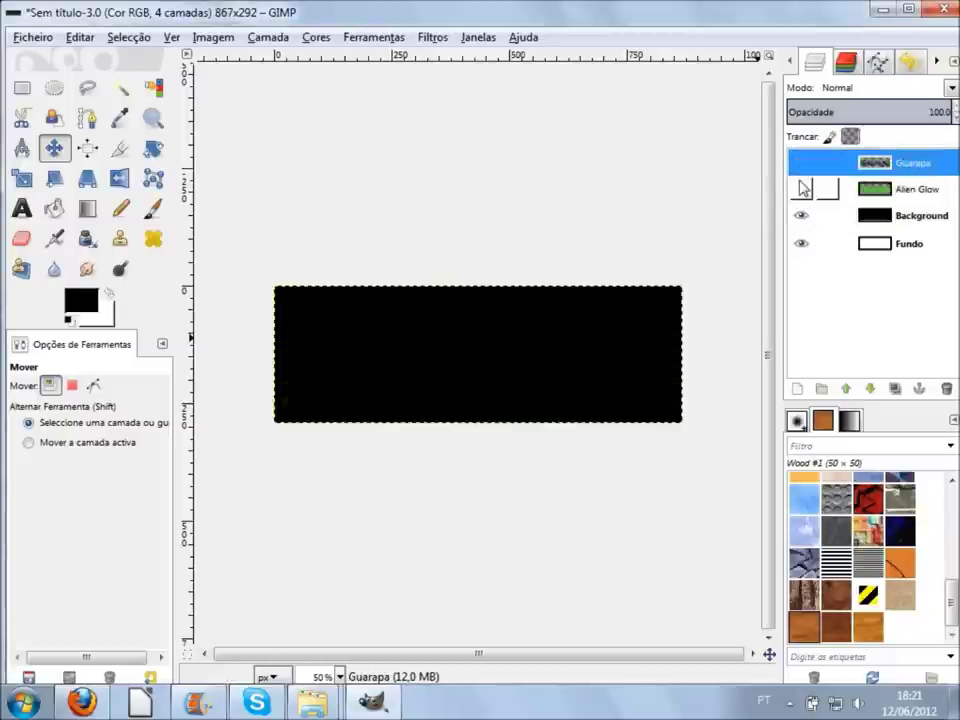
click(800, 188)
click(800, 163)
Inspect the black Background layer, then undo the Alien Glow effect with Ctrl+Z
click(800, 188)
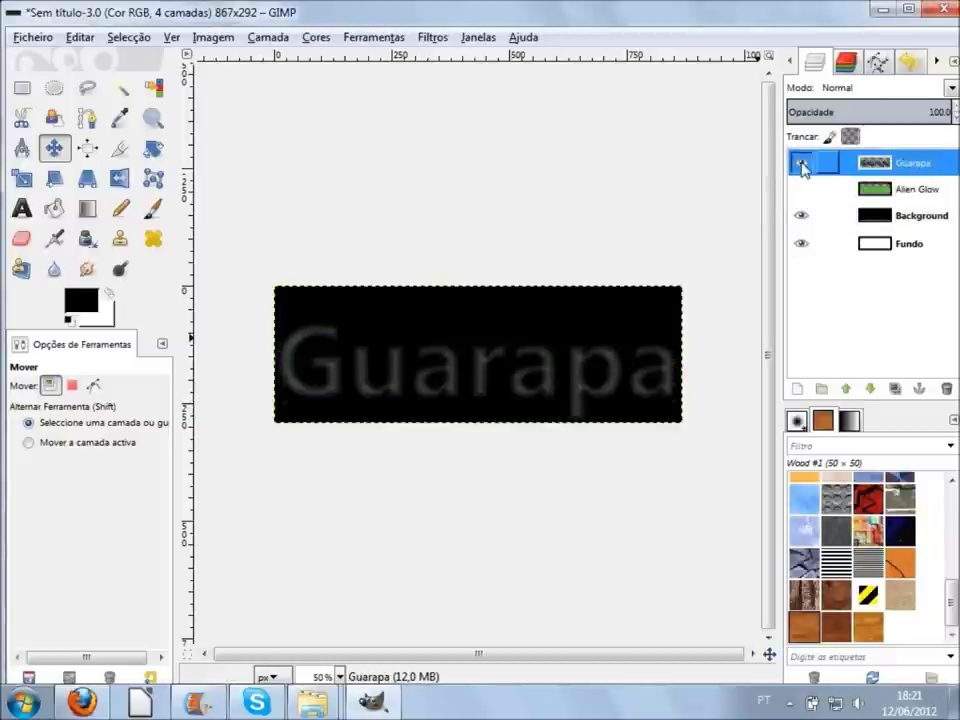
click(800, 163)
click(800, 215)
click(800, 188)
click(800, 163)
click(800, 188)
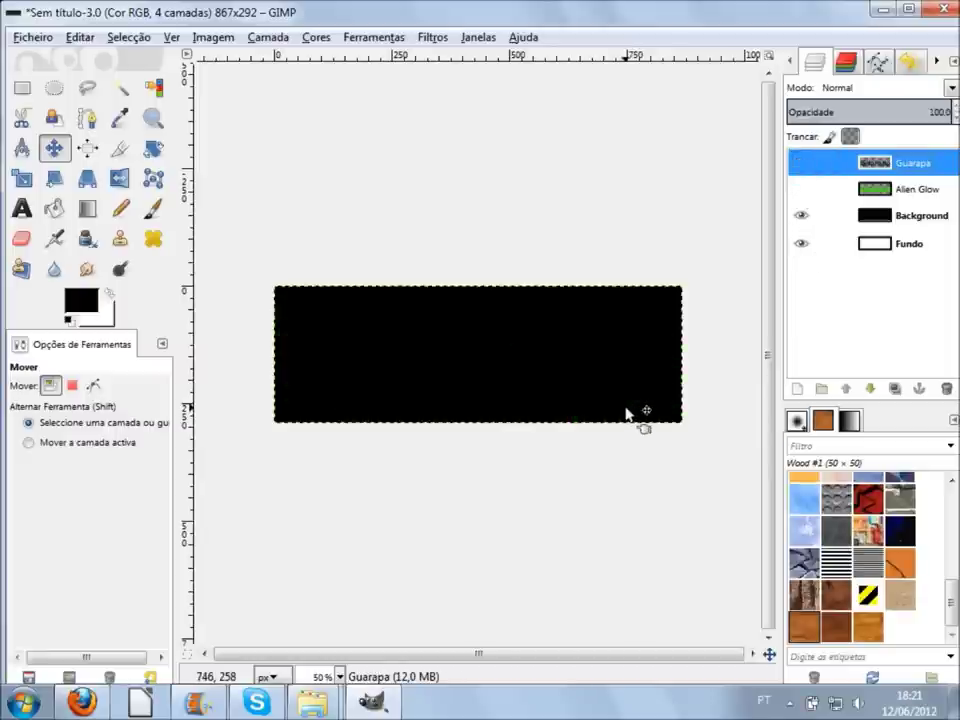
key(ctrl+z)
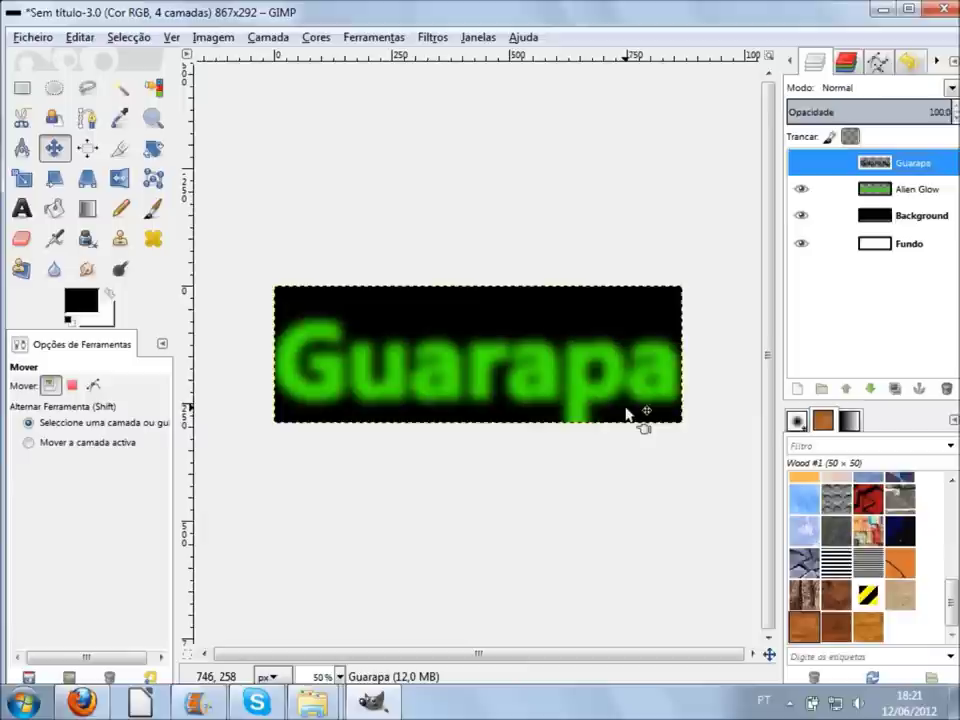
key(ctrl+z)
key(ctrl+z)
key(ctrl+z)
key(ctrl+z)
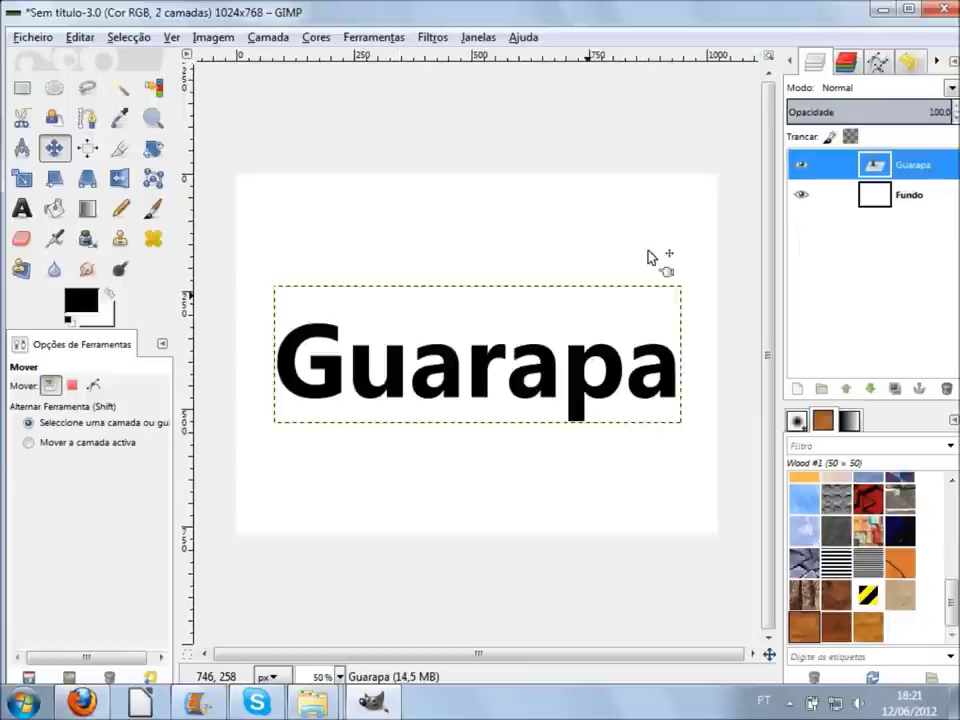
click(449, 38)
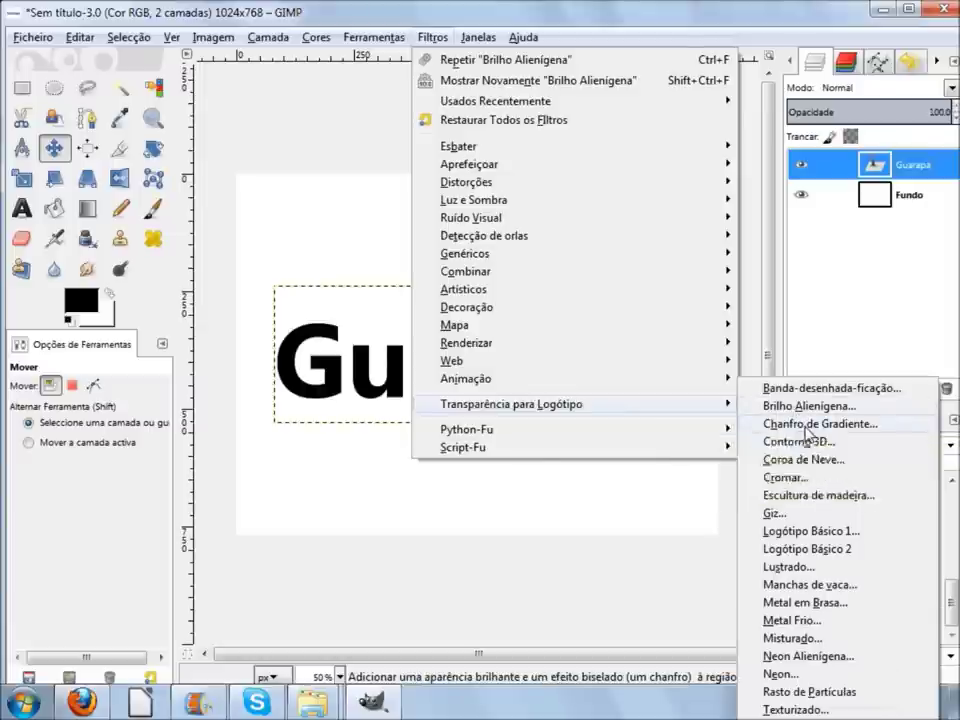
click(806, 427)
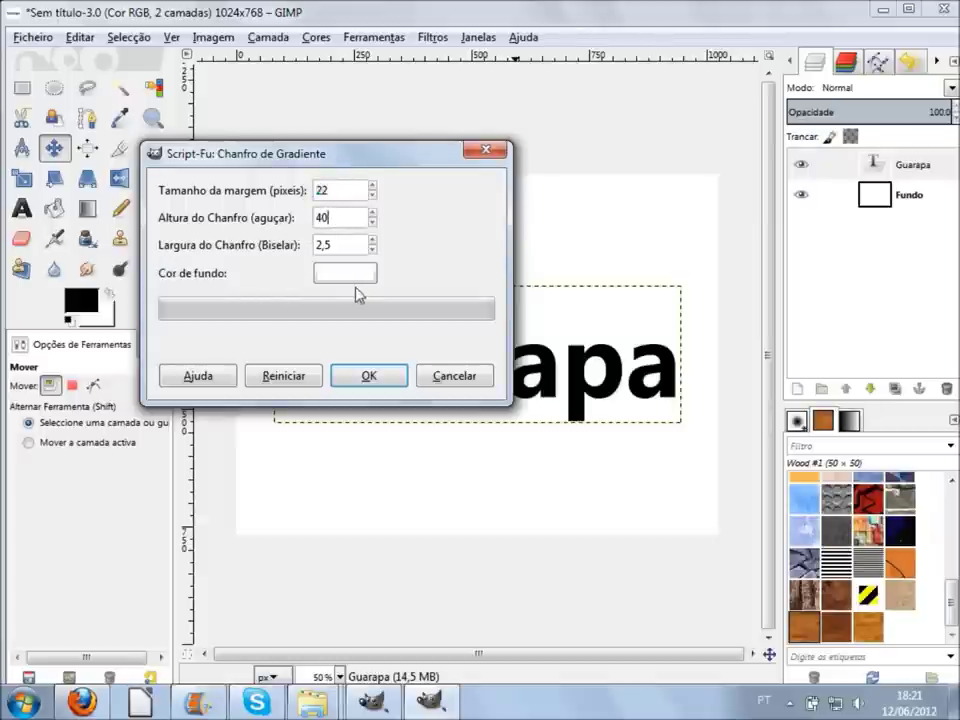
click(368, 376)
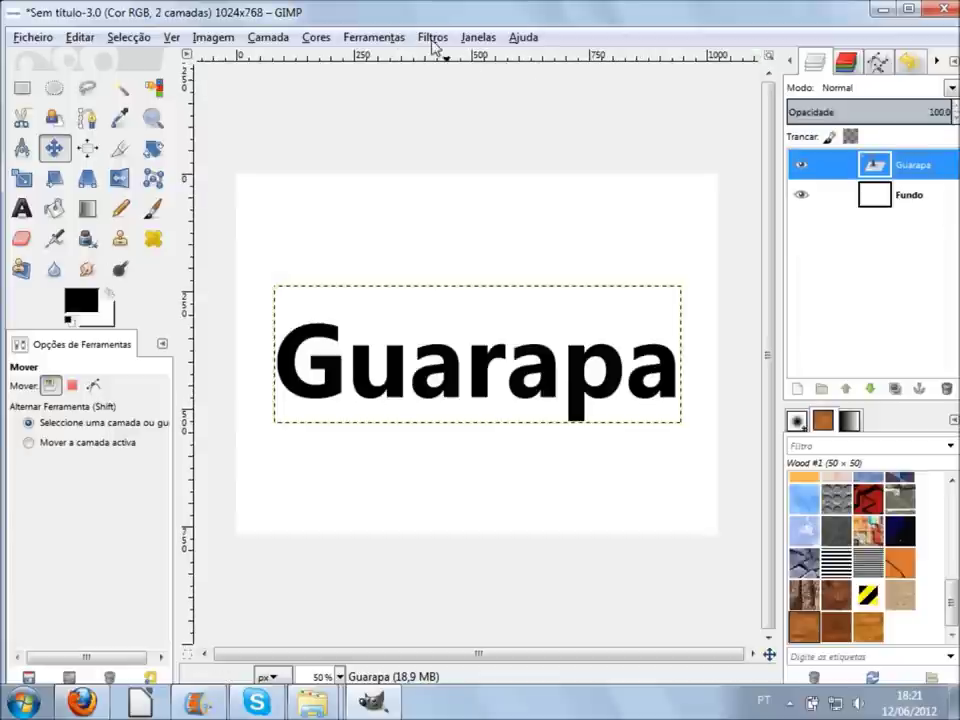
click(433, 41)
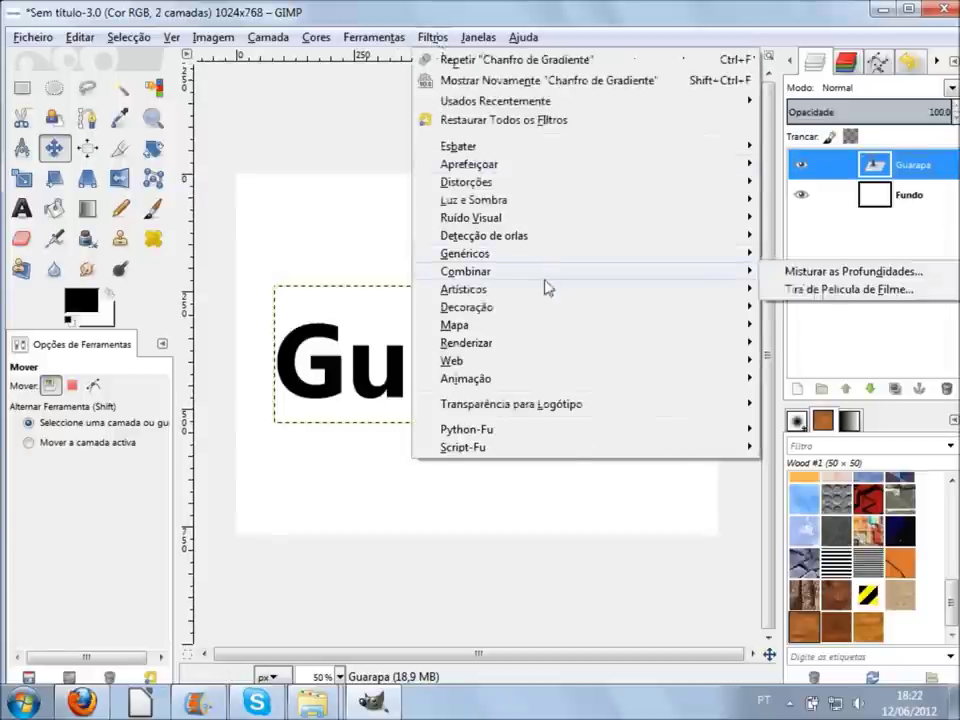
Apply Contorno 3D with the wood texture, radii 5, 10, 5 and zero shadow offsets
mouse_move(511, 404)
click(813, 442)
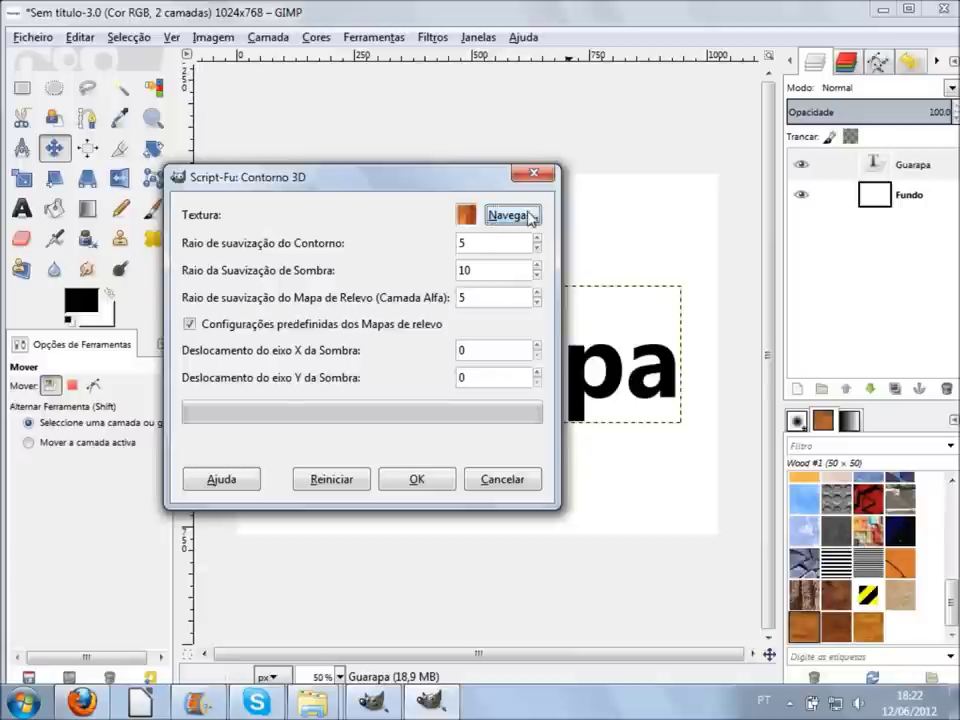
click(512, 215)
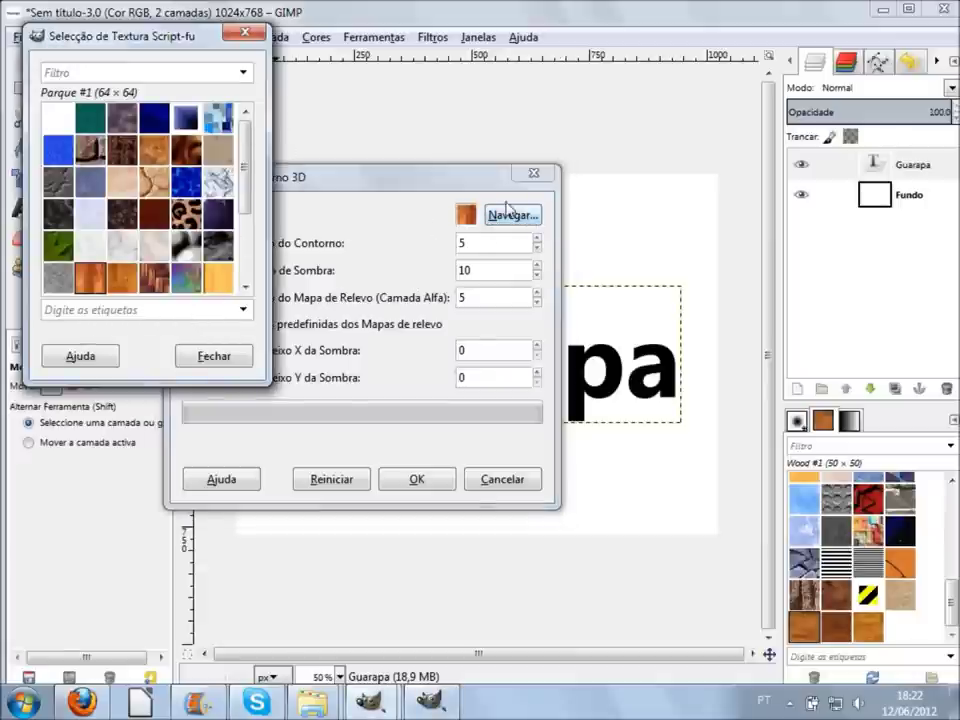
click(230, 358)
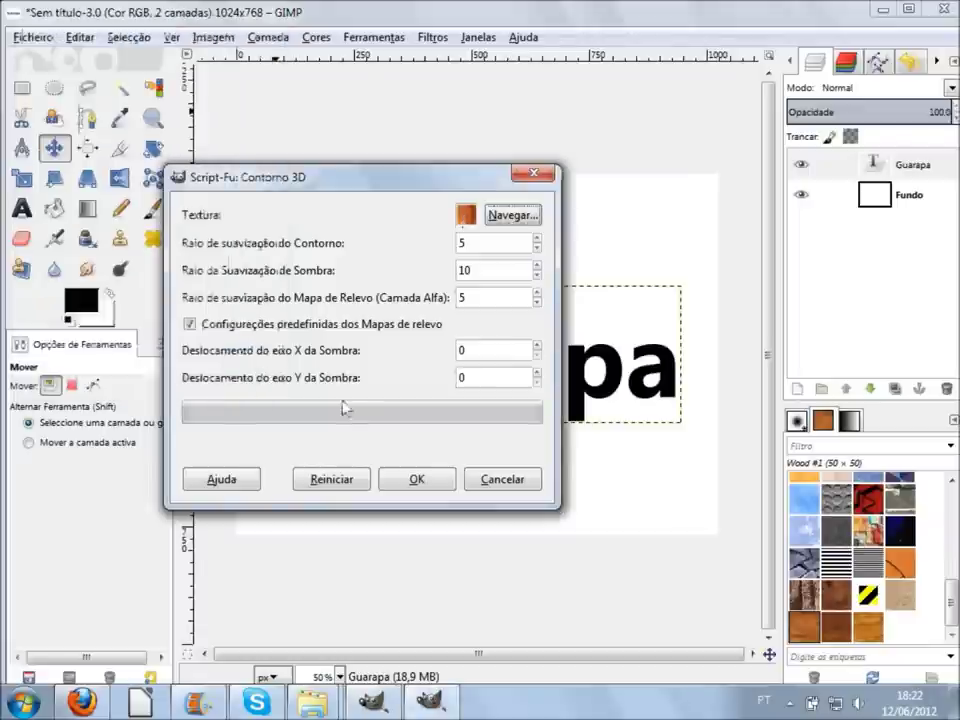
click(485, 250)
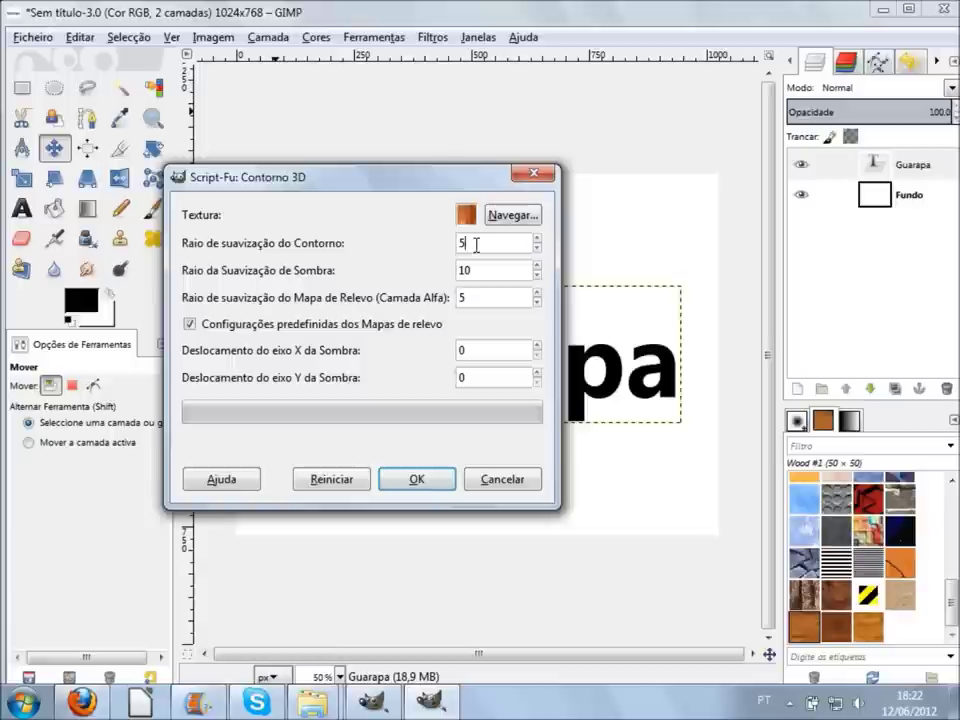
click(417, 480)
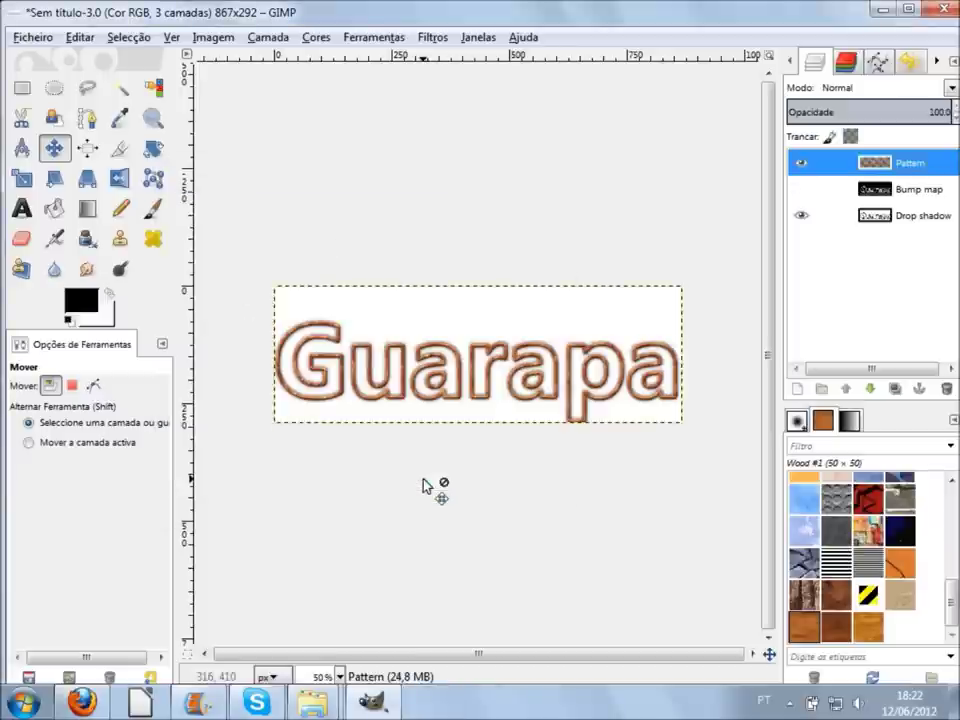
Zoom in and out over the wood-textured 3D outline result to inspect it
scroll(553, 379, up, 2)
scroll(553, 354, up, 2)
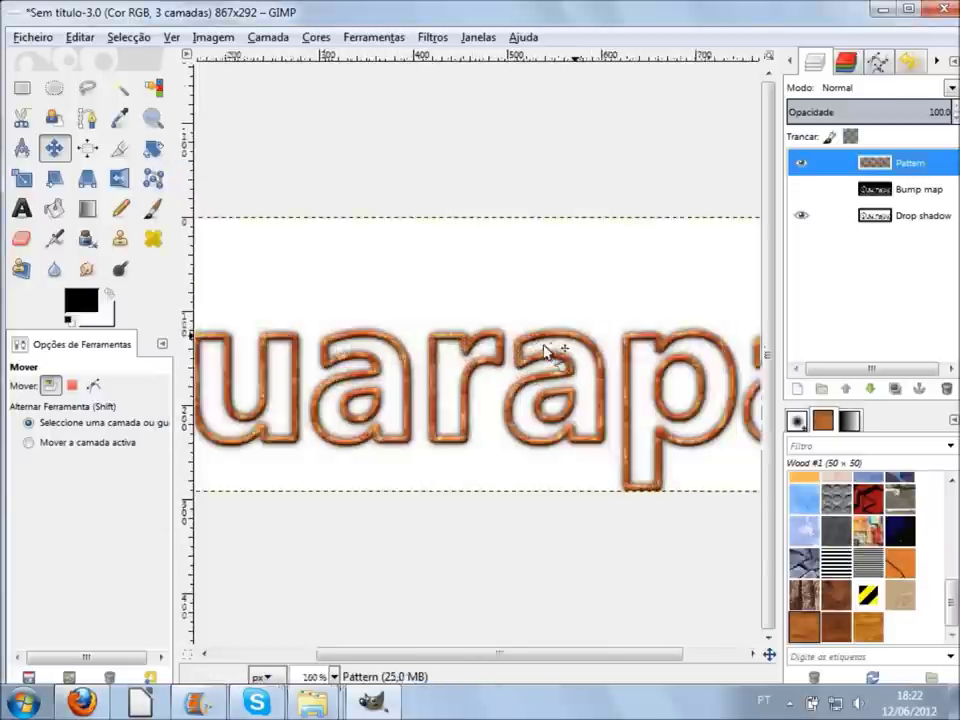
scroll(560, 360, up, 1)
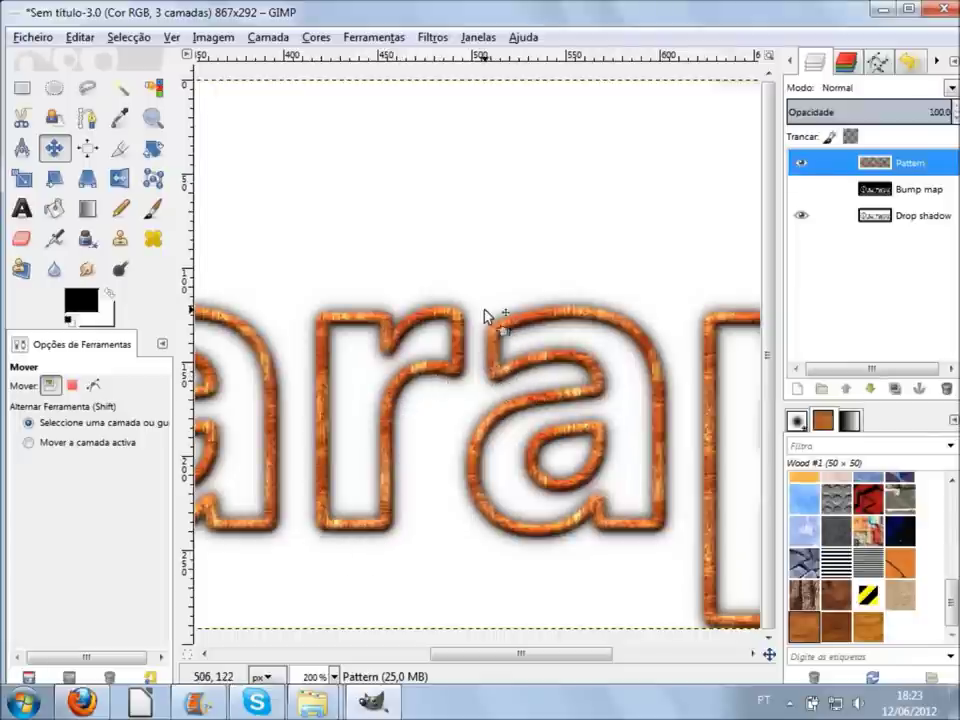
scroll(484, 315, up, 2)
scroll(456, 317, up, 3)
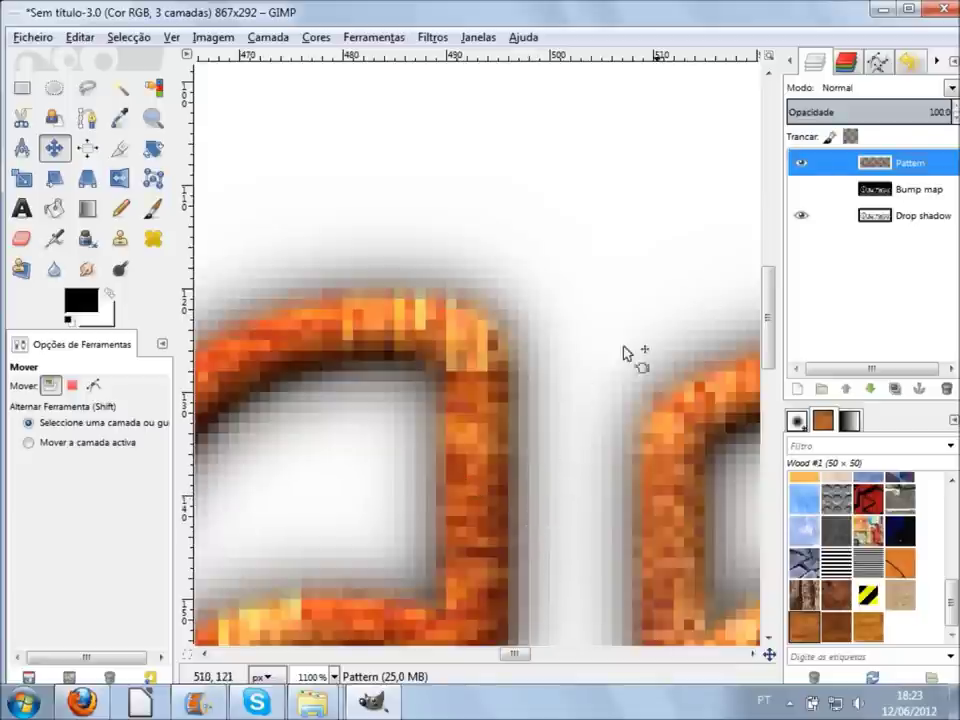
scroll(598, 386, down, 2)
scroll(592, 386, down, 1)
scroll(592, 386, down, 1)
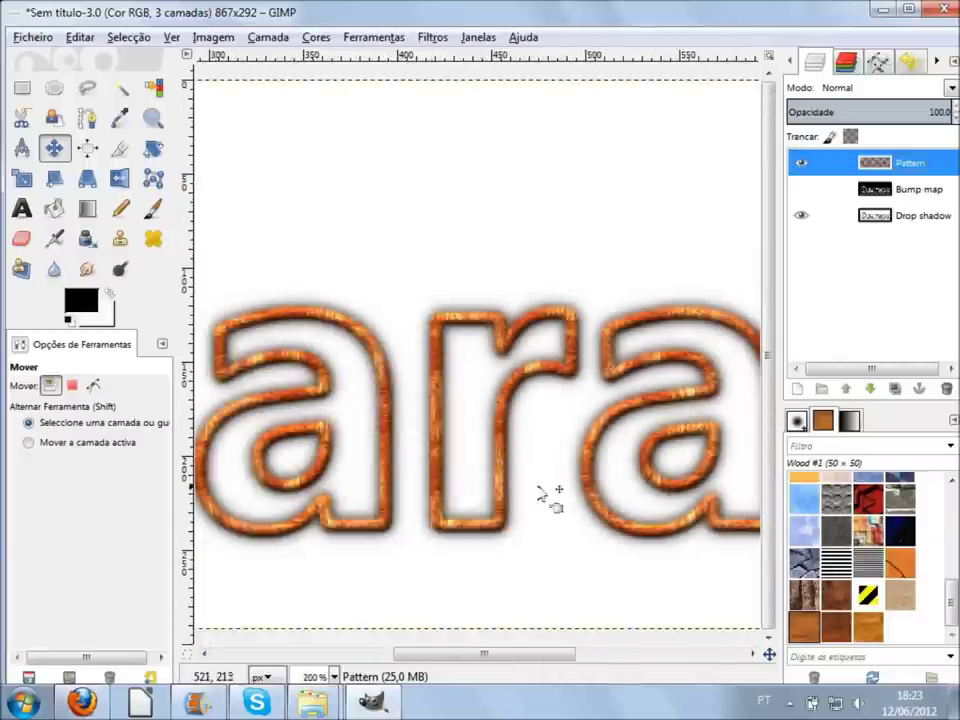
scroll(545, 480, down, 2)
scroll(540, 466, down, 1)
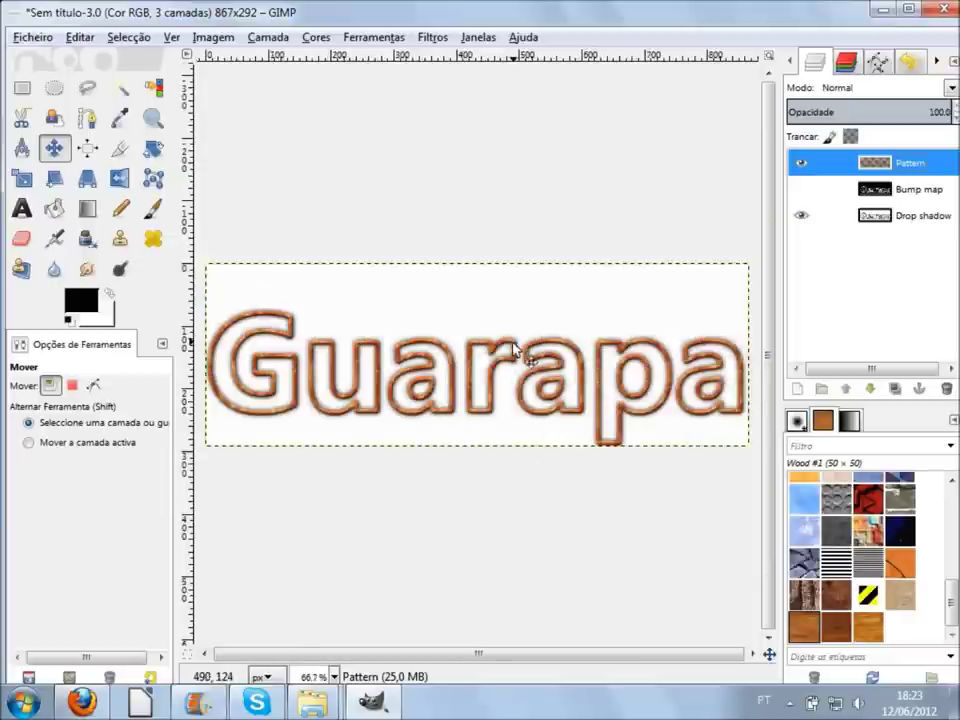
scroll(513, 349, up, 1)
scroll(513, 349, up, 2)
scroll(546, 377, up, 1)
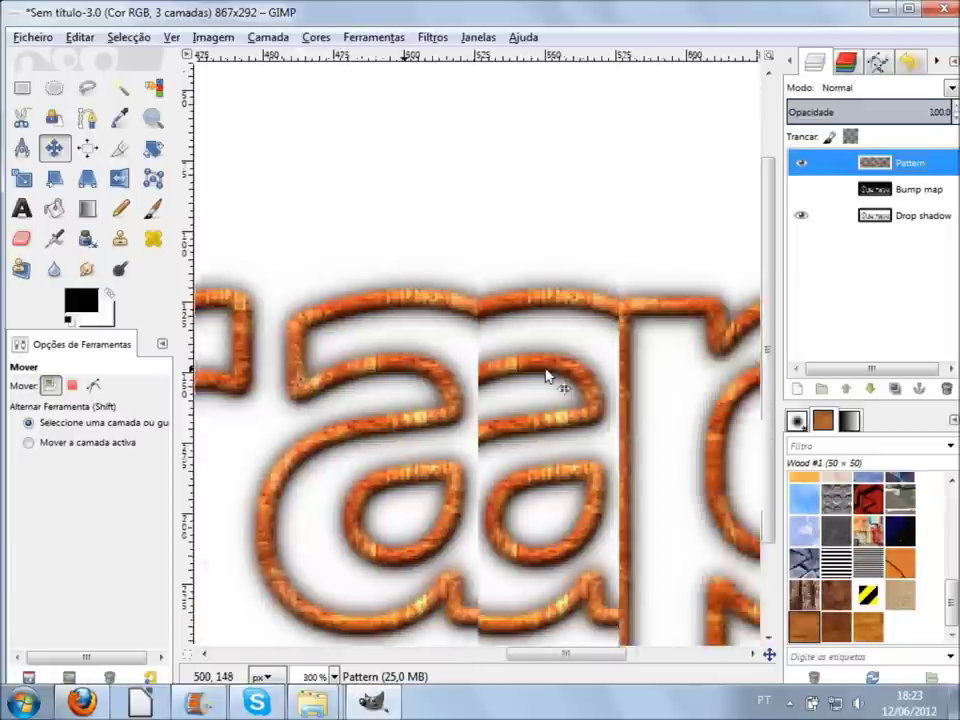
scroll(546, 377, right, 5)
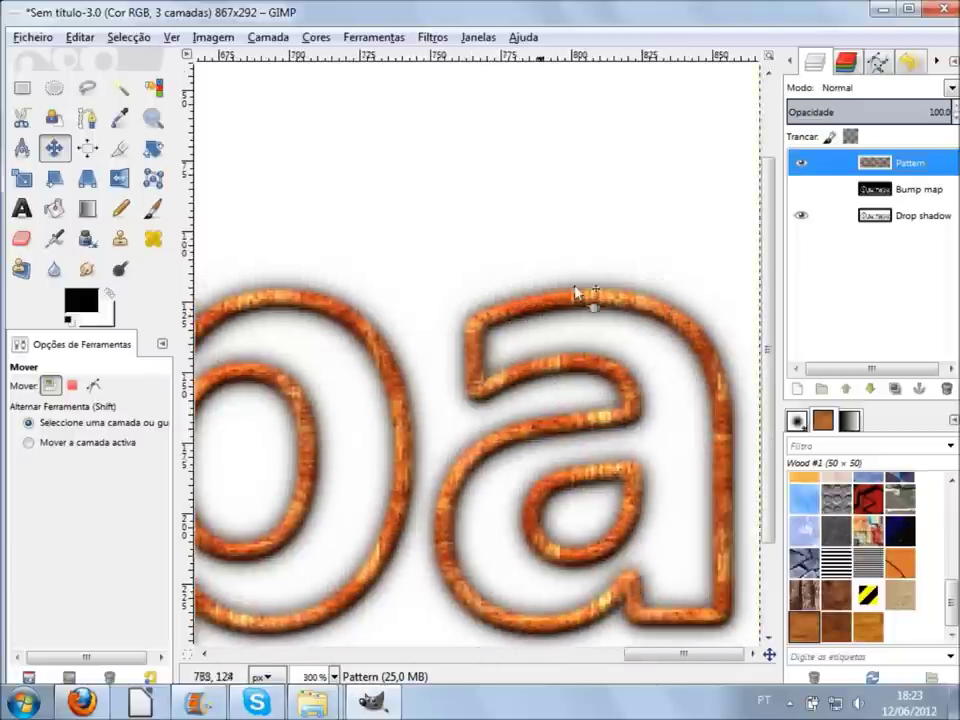
scroll(688, 302, up, 3)
scroll(563, 319, up, 2)
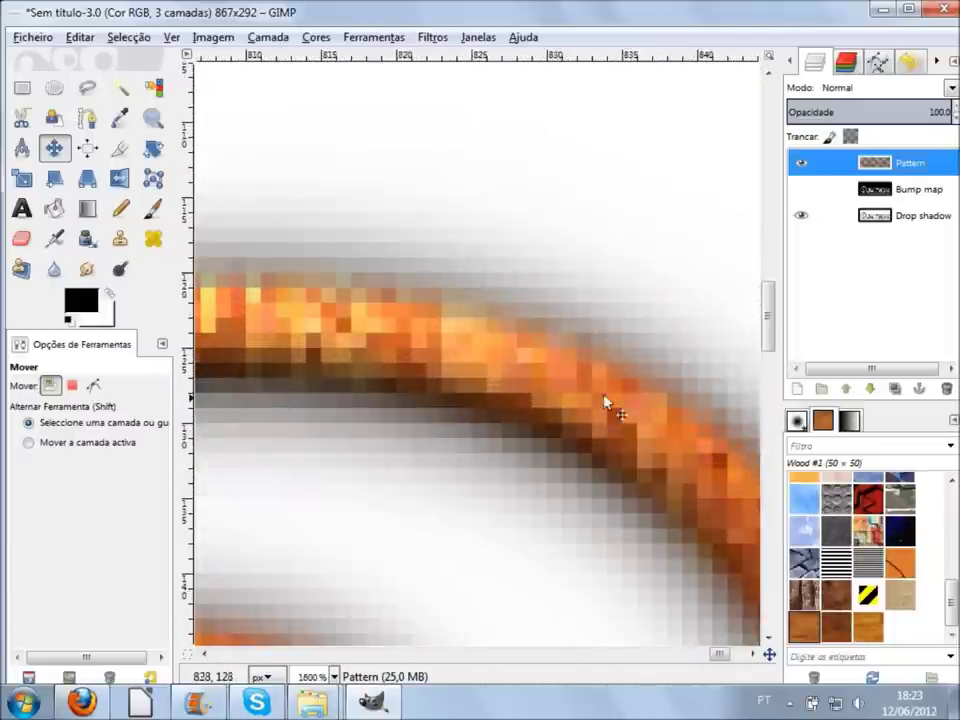
scroll(560, 385, down, 3)
scroll(572, 393, down, 3)
scroll(565, 393, down, 2)
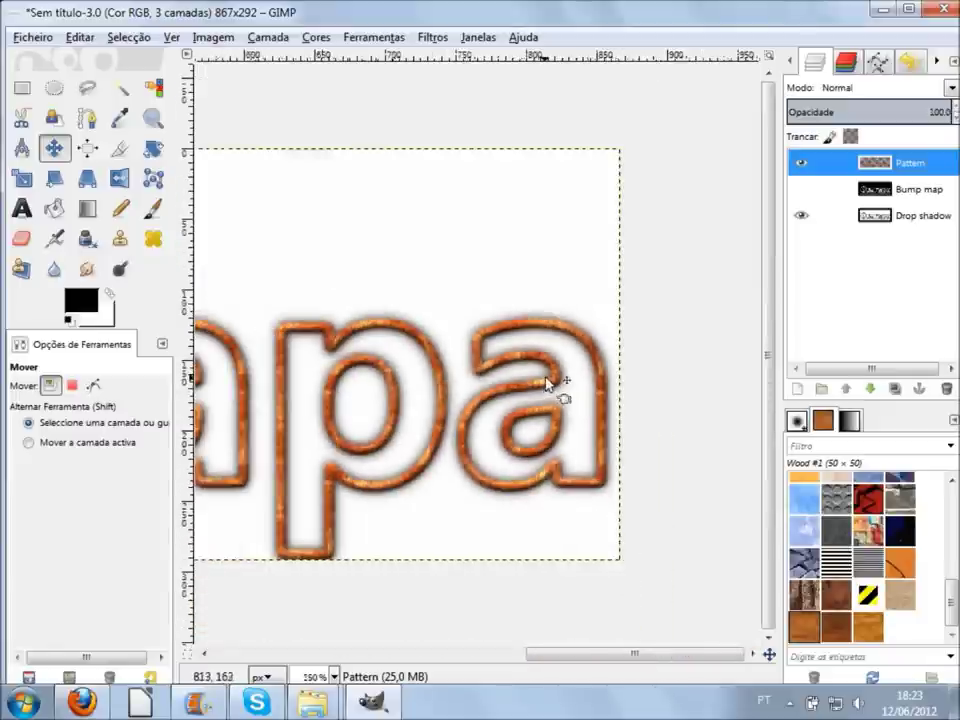
scroll(504, 375, down, 2)
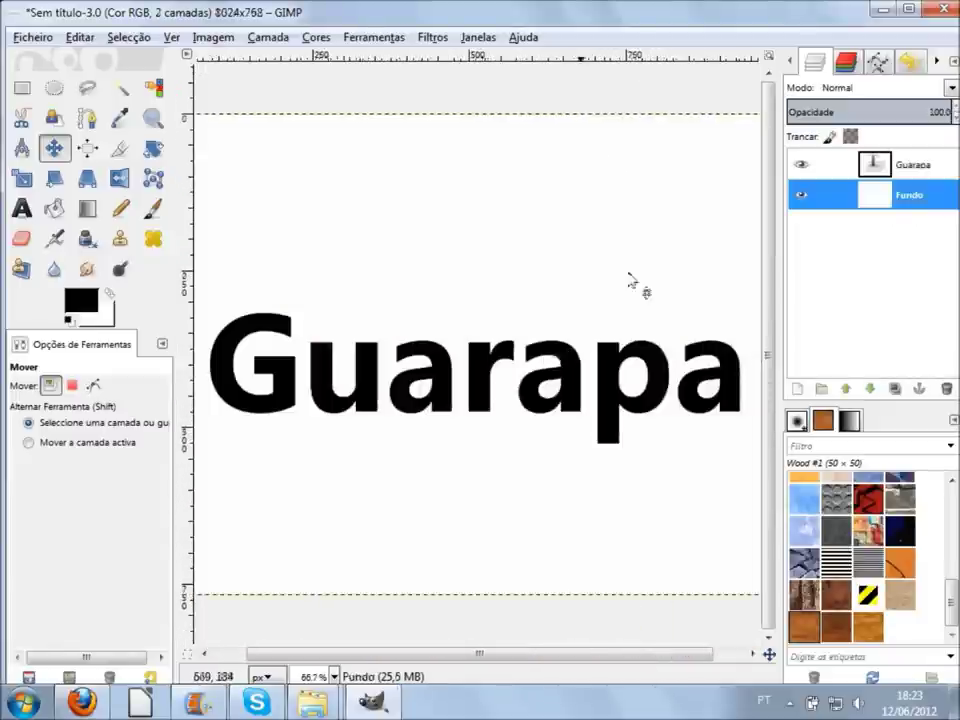
Reselect the Guarapa layer and rerun Contorno 3D with outline smoothing radius 30
click(433, 40)
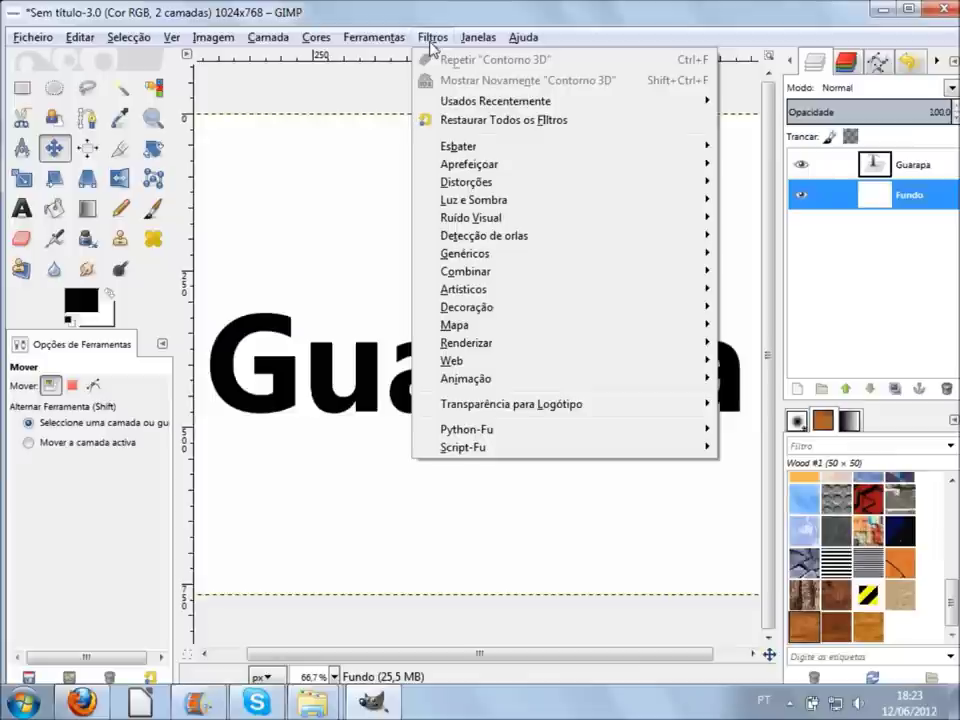
mouse_move(511, 404)
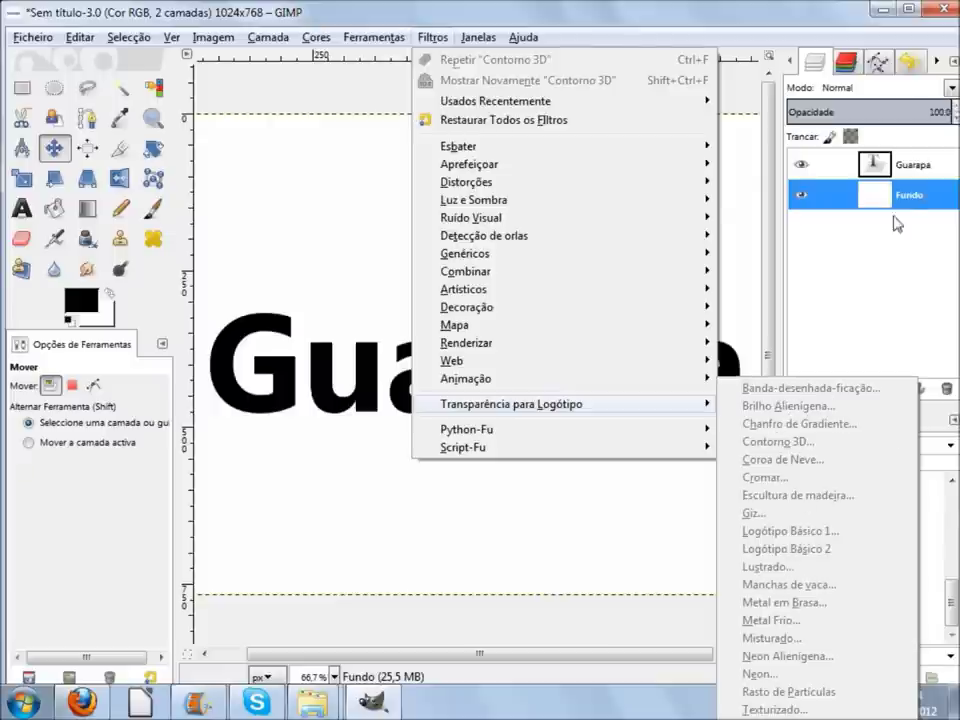
click(857, 268)
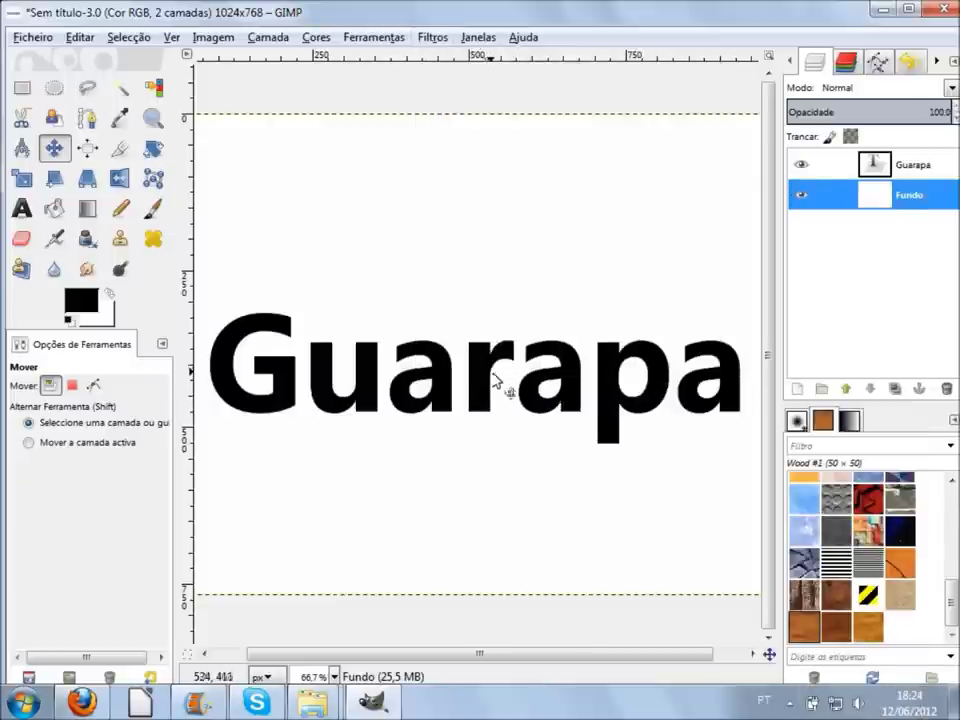
click(912, 168)
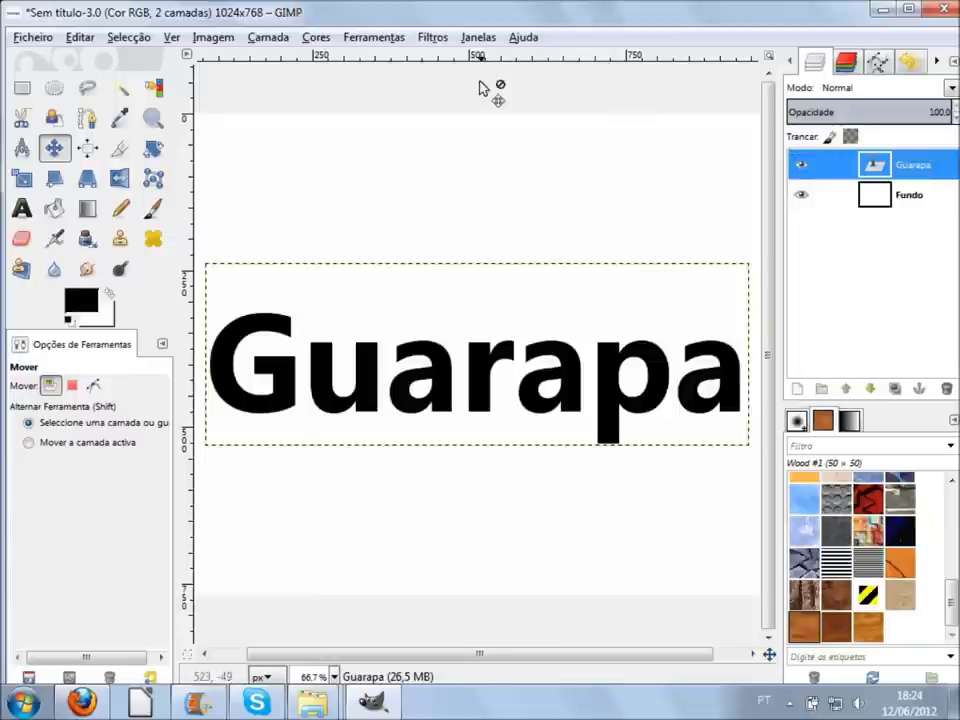
click(433, 37)
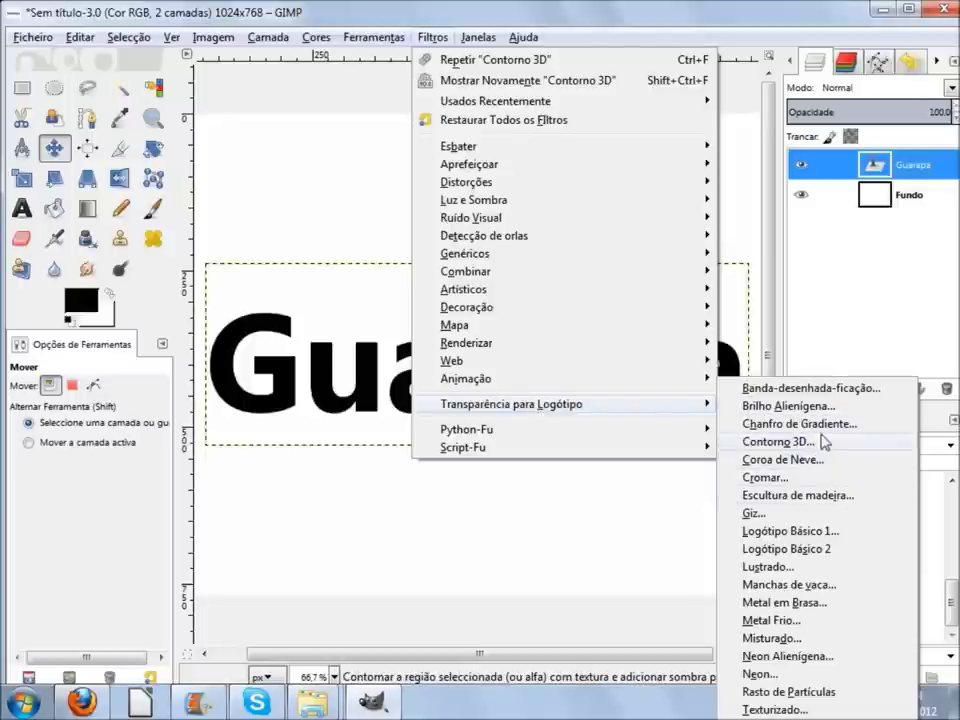
click(817, 444)
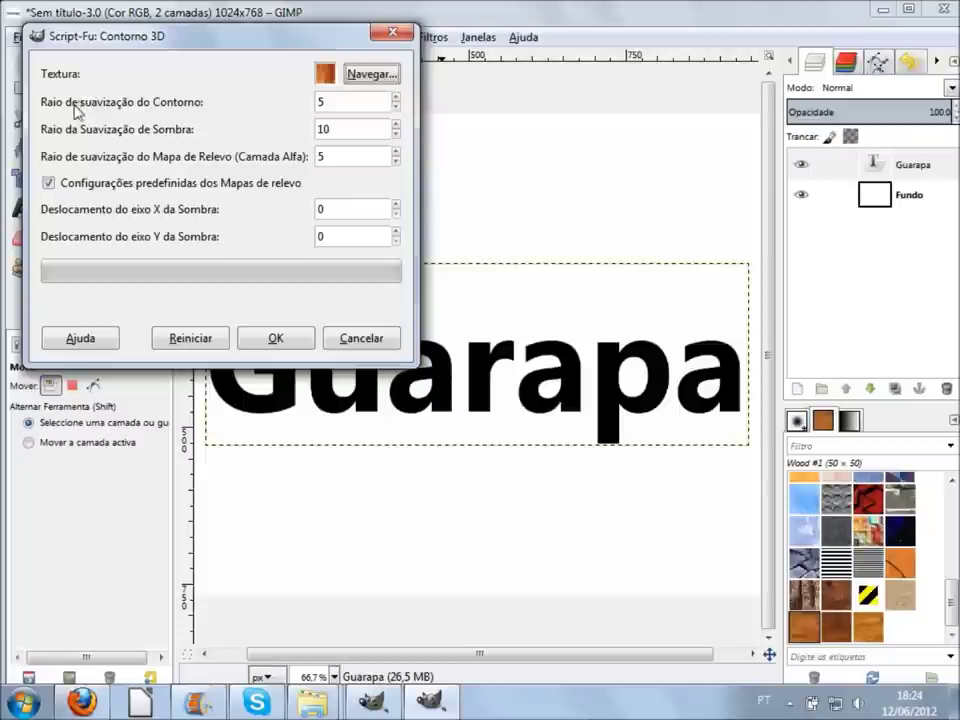
click(332, 101)
text(30)
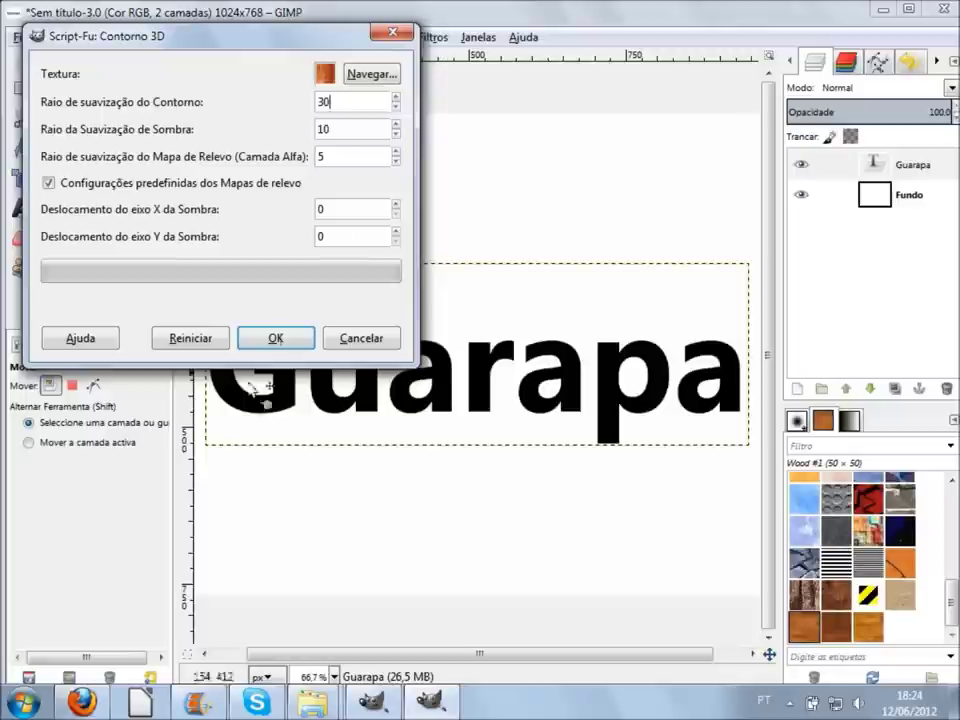
click(293, 342)
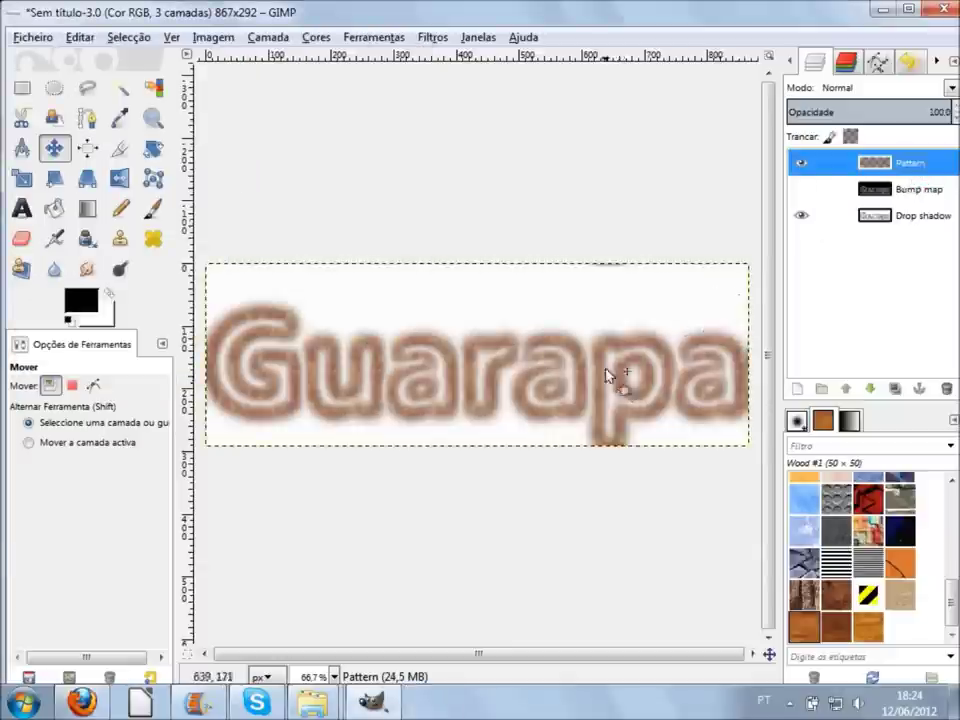
ctrl+scroll(601, 376, up, 2)
ctrl+scroll(601, 376, up, 2)
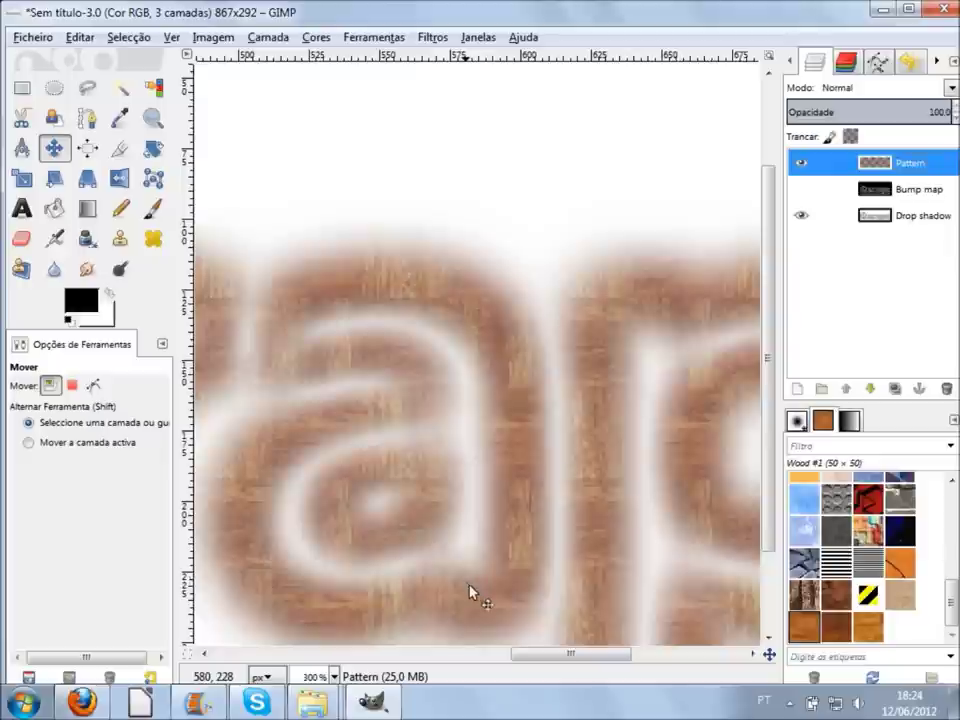
ctrl+scroll(505, 366, up, 1)
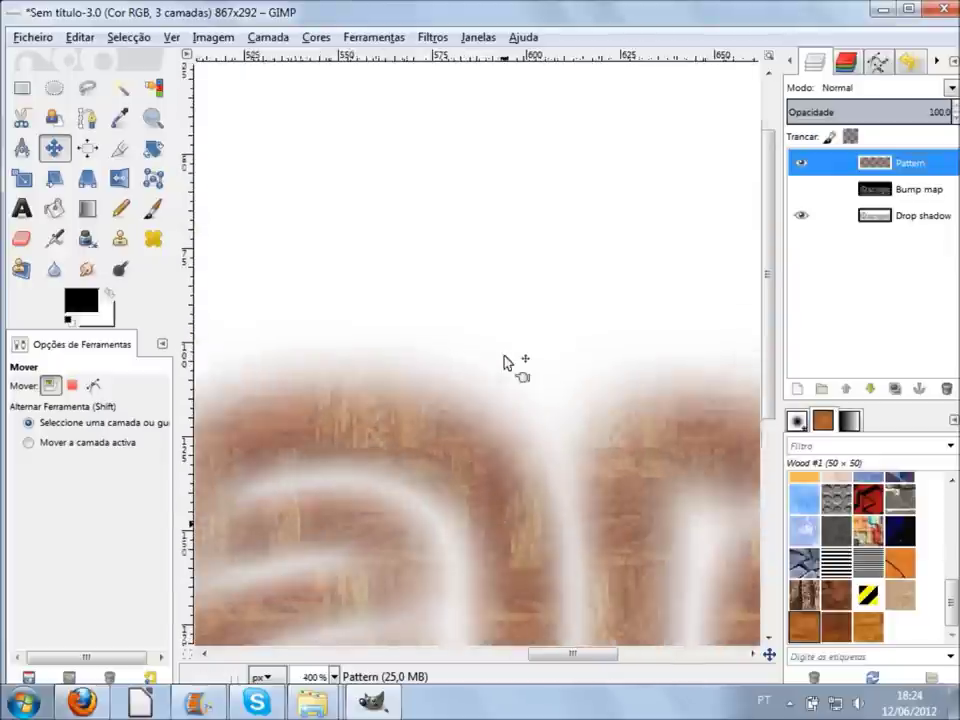
scroll(480, 497, down, 5)
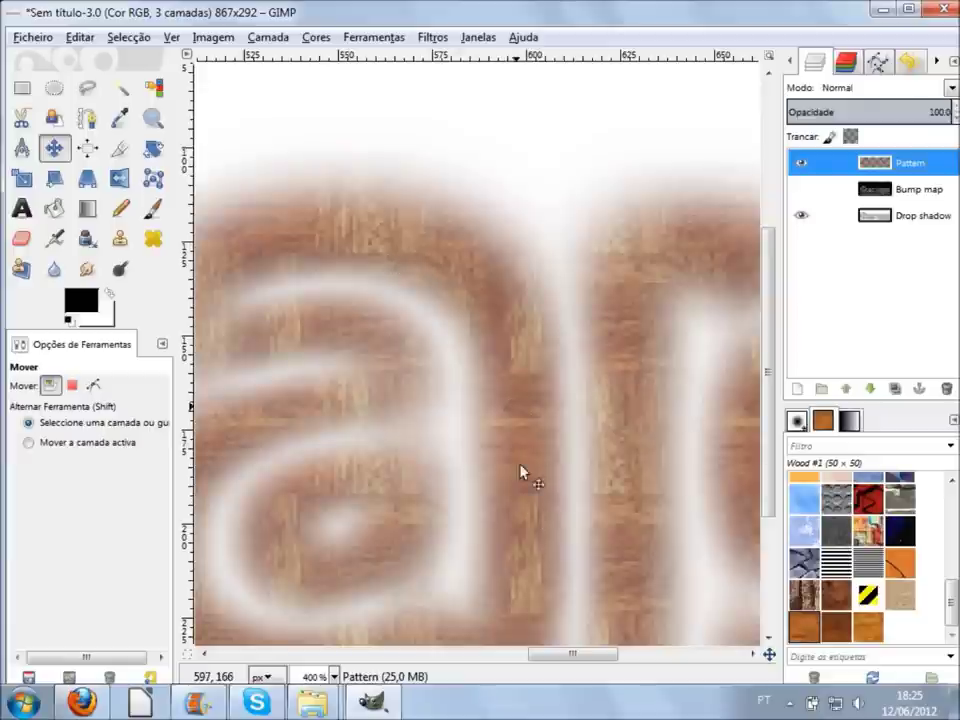
ctrl+scroll(520, 543, down, 1)
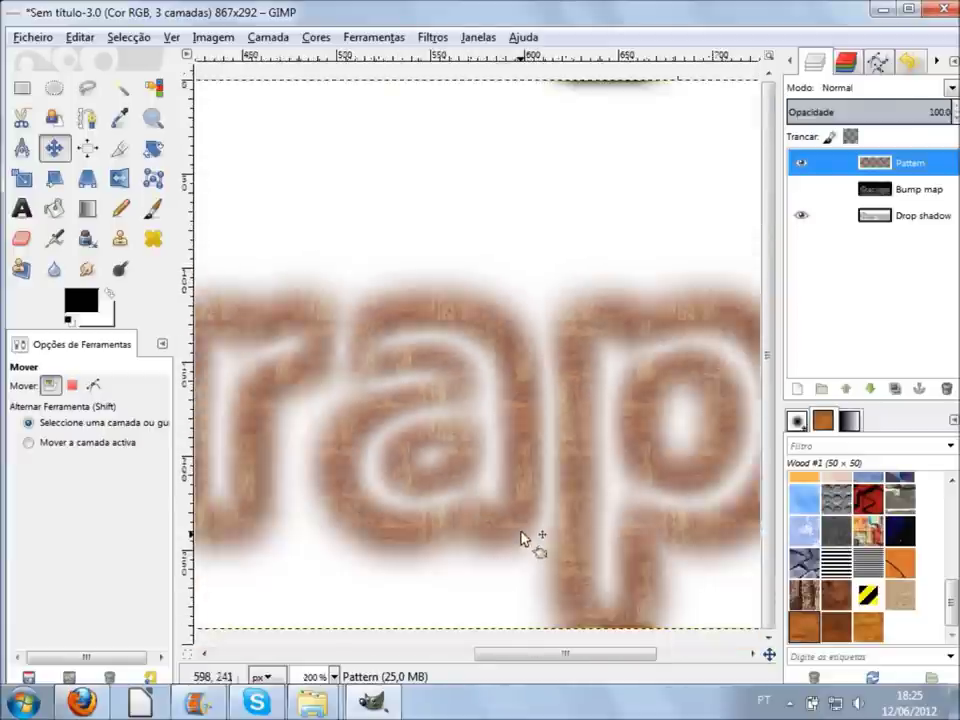
key(ctrl+shift+j)
ctrl+scroll(520, 533, down, 2)
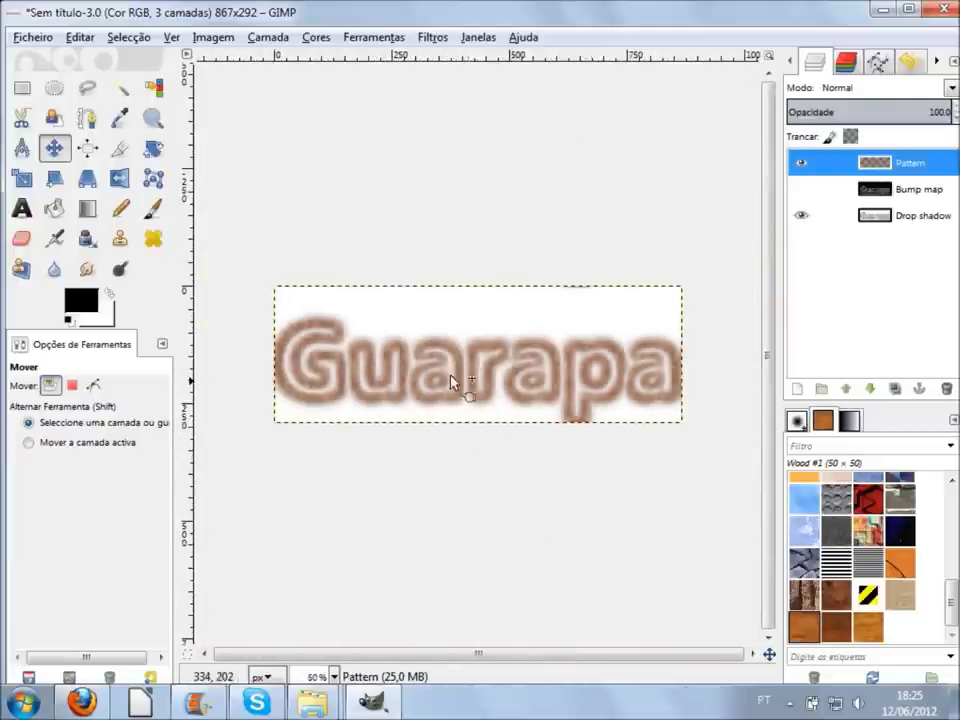
ctrl+scroll(500, 362, up, 6)
ctrl+scroll(506, 381, up, 1)
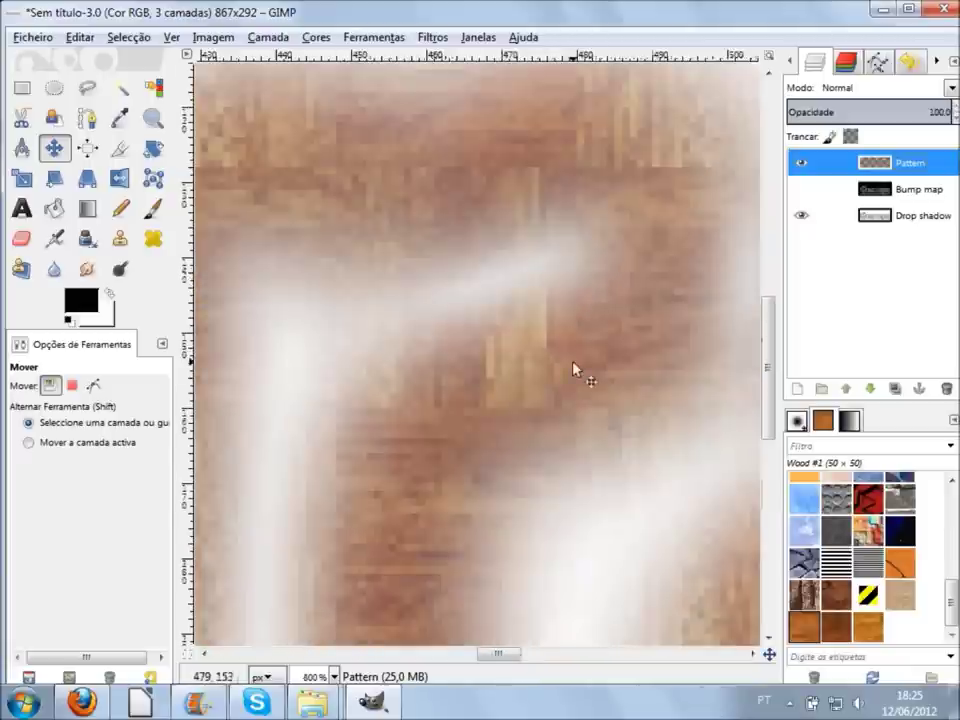
ctrl+scroll(575, 372, down, 2)
ctrl+scroll(590, 340, down, 2)
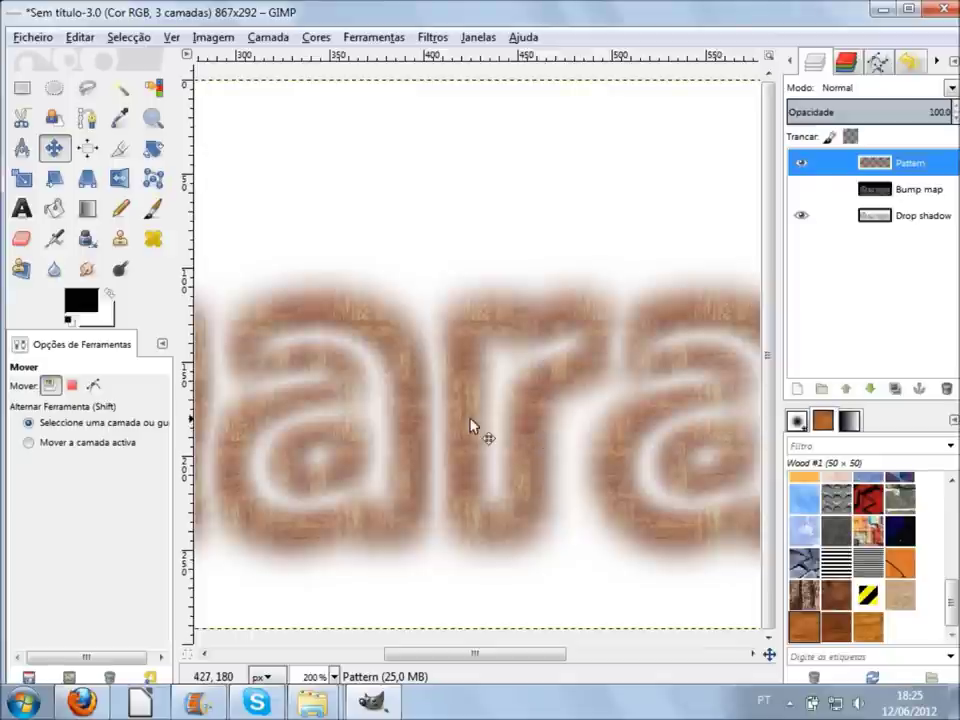
ctrl+scroll(380, 426, up, 4)
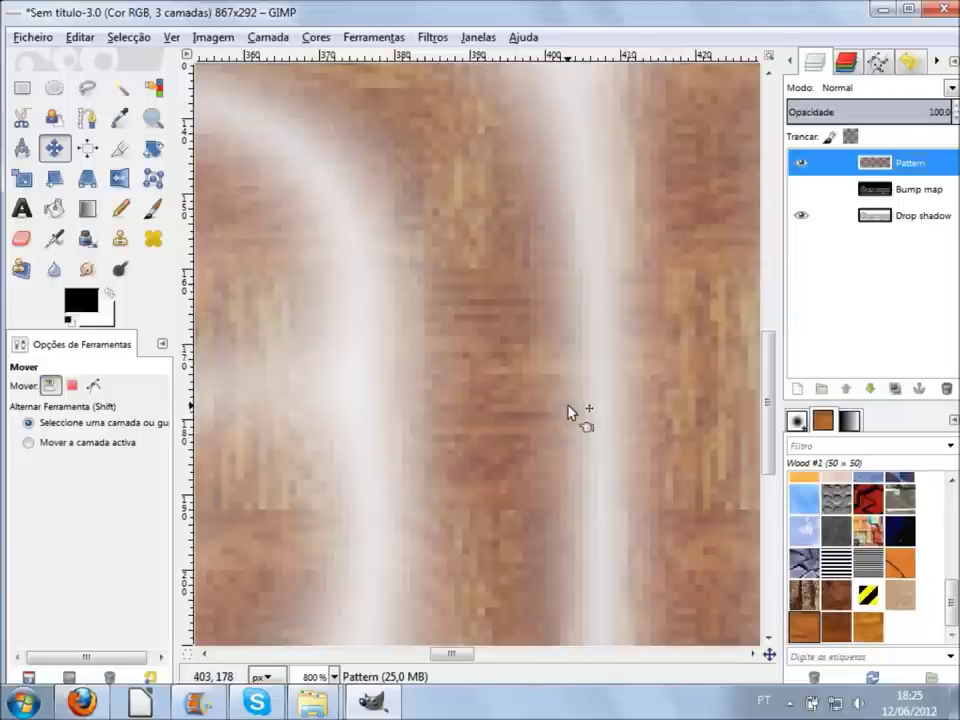
ctrl+scroll(568, 412, down, 2)
scroll(577, 417, down, 5)
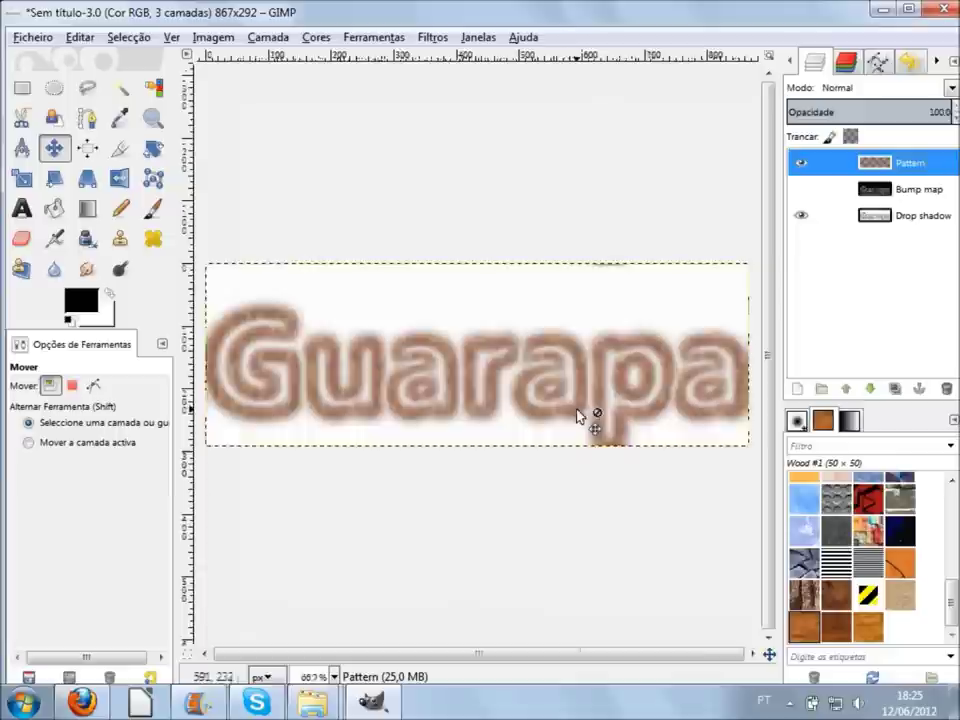
scroll(578, 414, down, 2)
scroll(578, 414, up, 2)
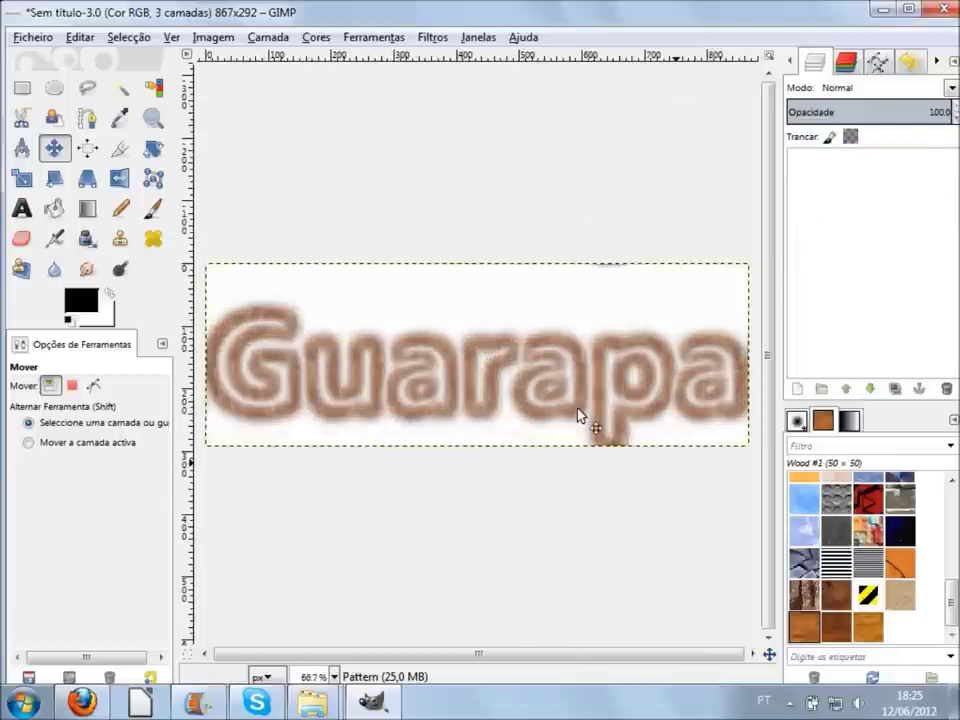
key(ctrl+z)
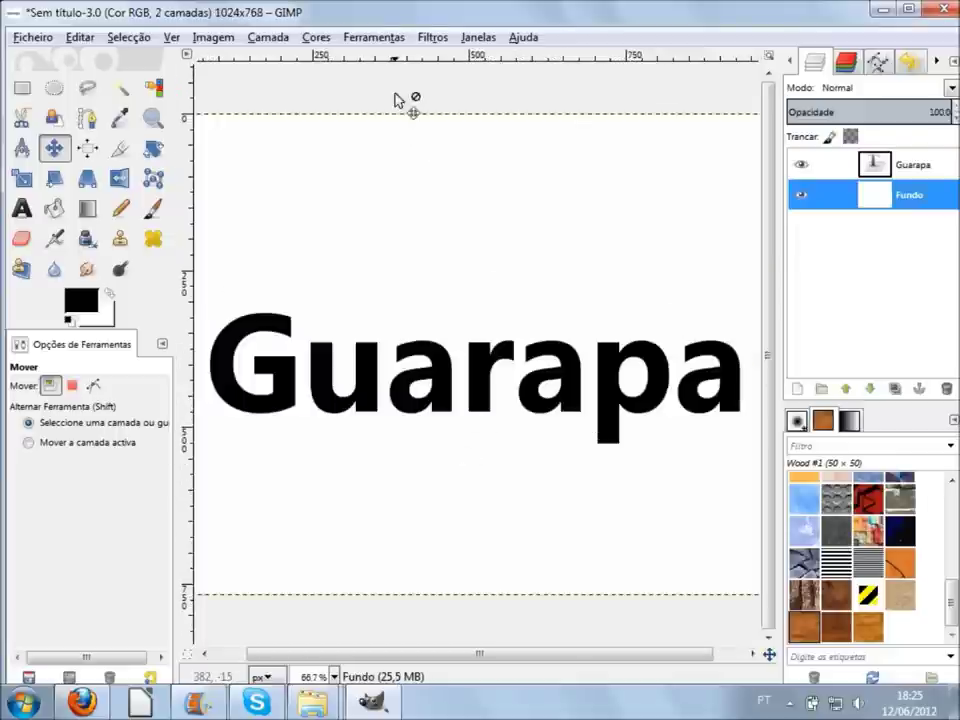
Reapply Contorno 3D to the Guarapa layer with reset defaults and shadow blur radius 40
click(432, 37)
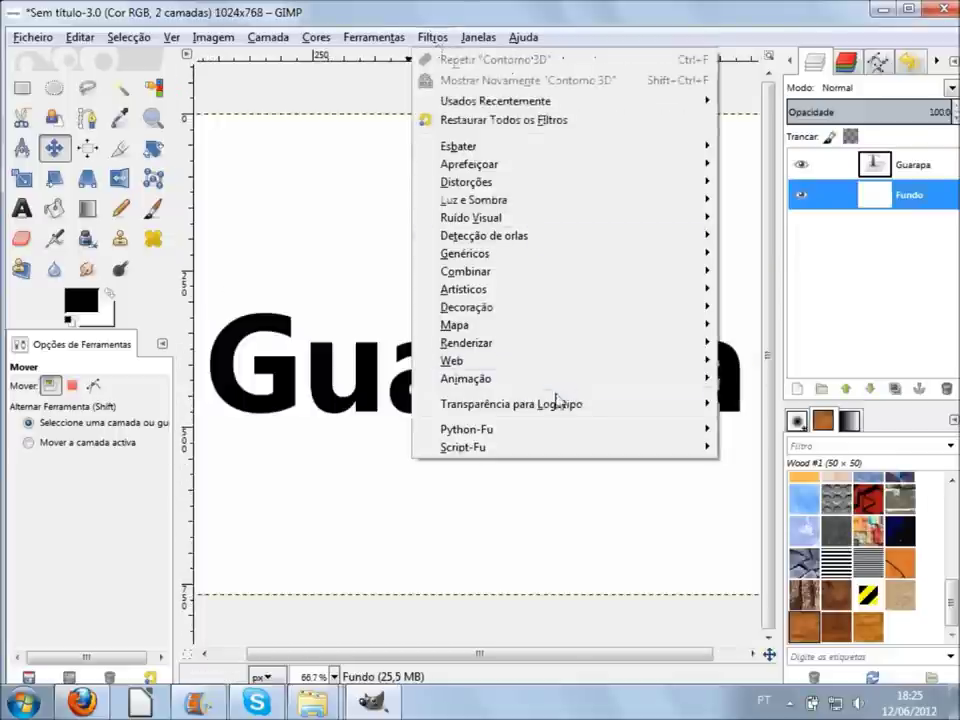
mouse_move(511, 404)
click(924, 160)
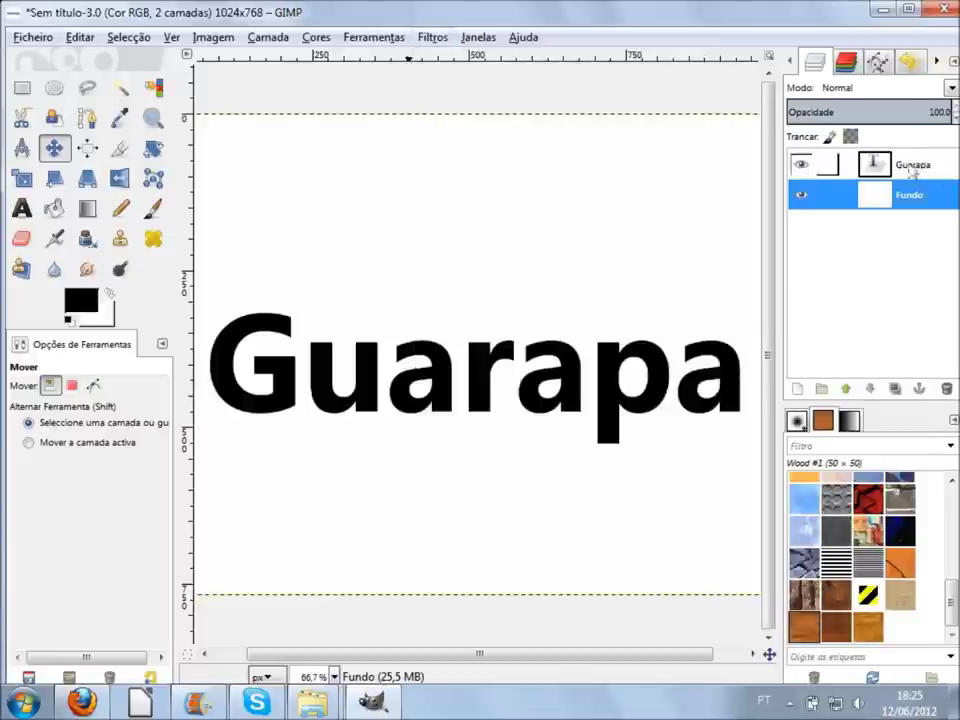
click(432, 37)
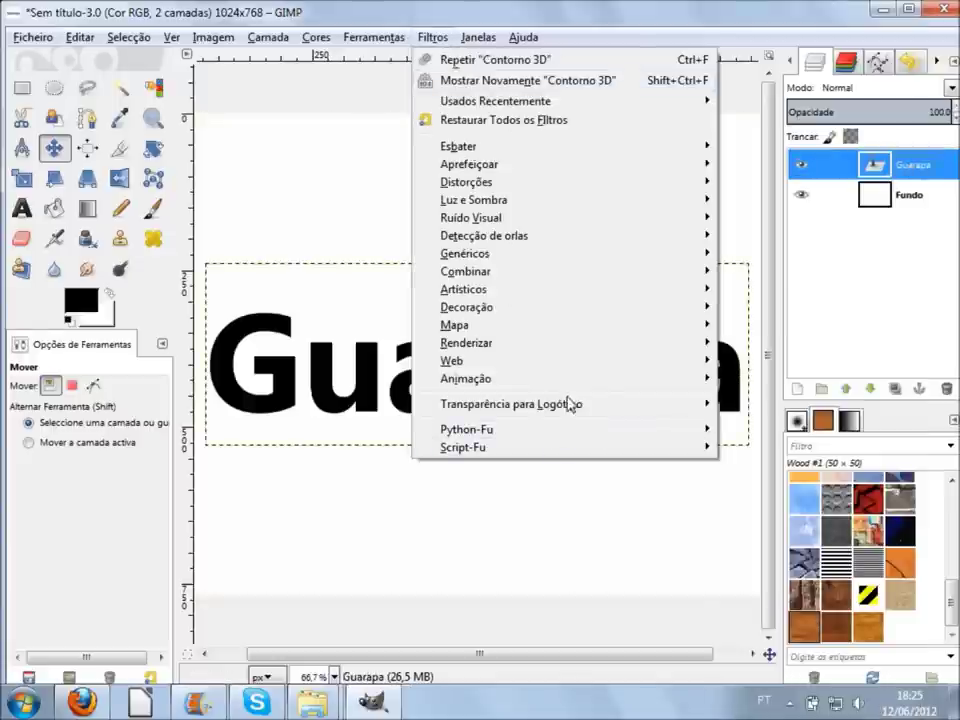
mouse_move(510, 404)
click(790, 442)
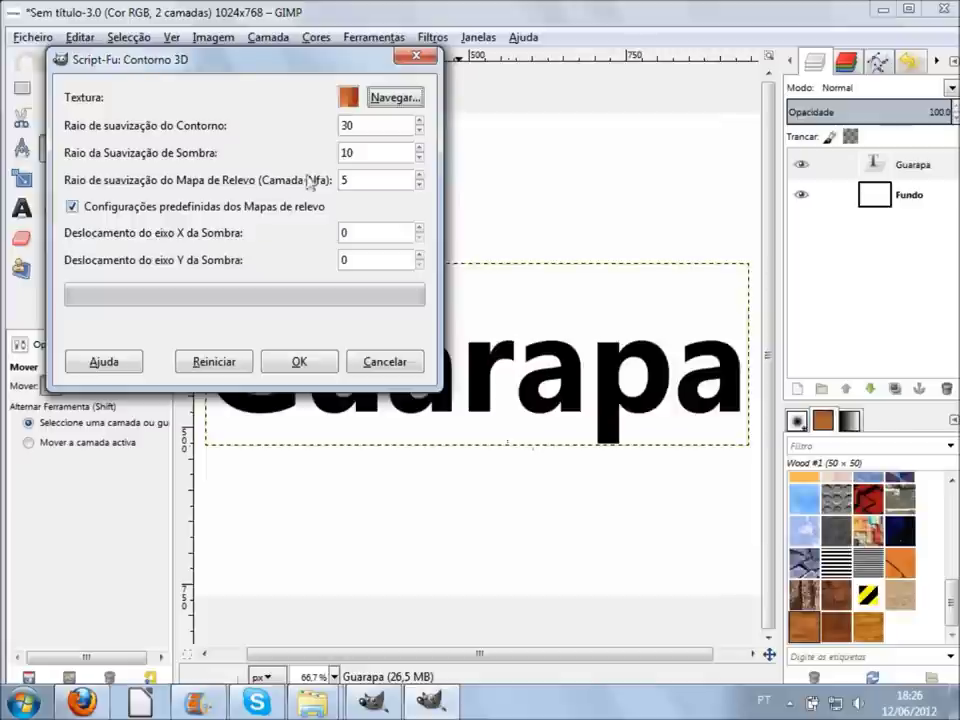
click(236, 363)
click(364, 125)
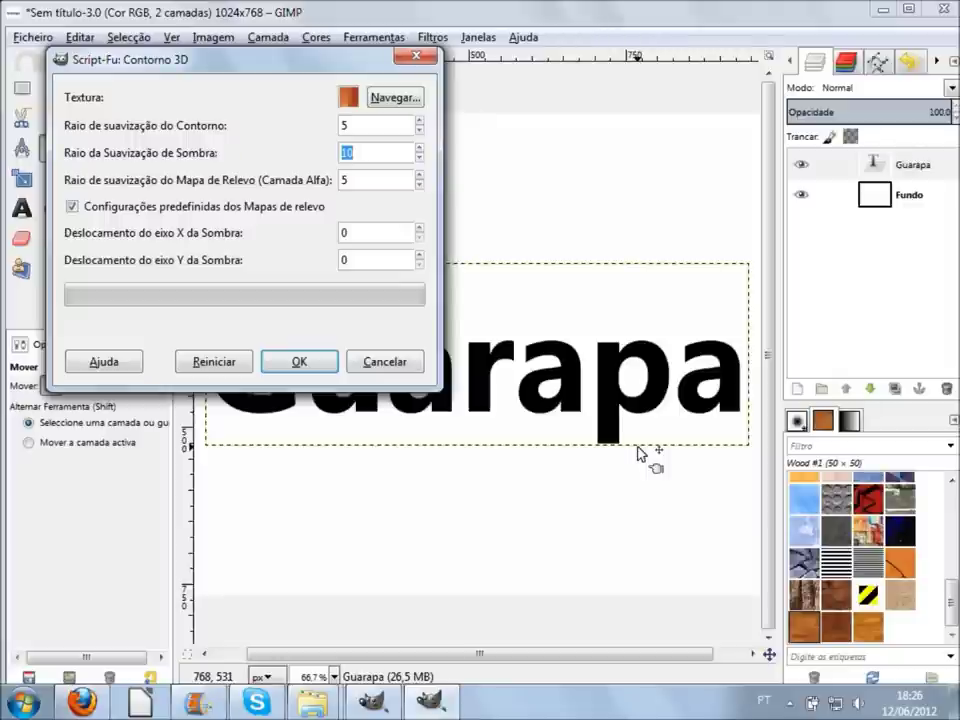
click(287, 370)
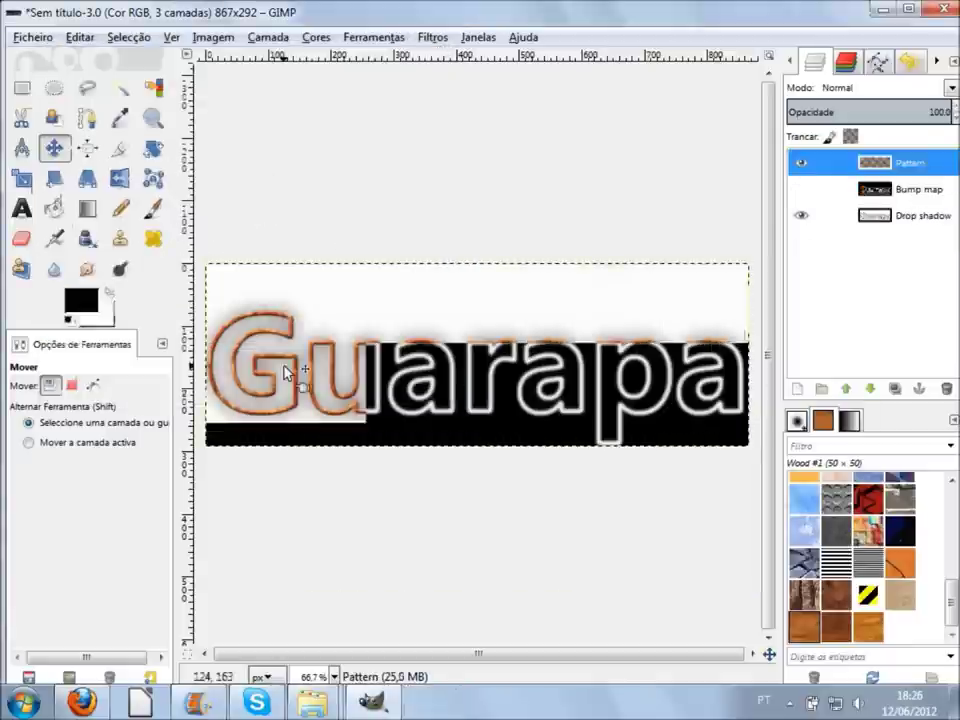
Shift the wood Pattern layer slightly upward to line up with the embossed Guarapa letters
scroll(484, 362, up, 1)
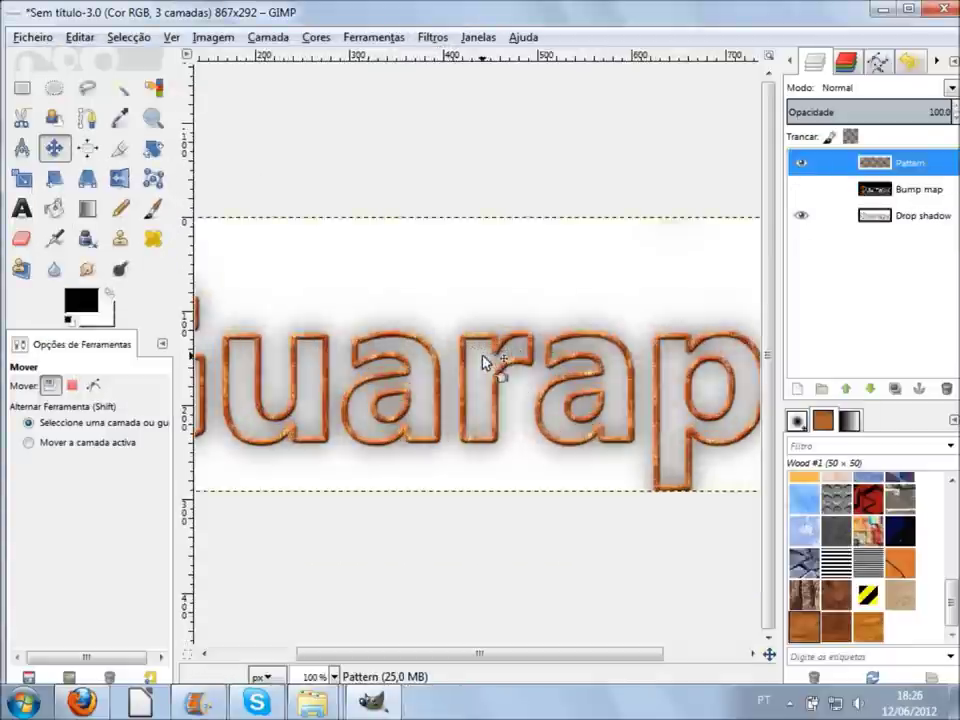
scroll(484, 362, up, 1)
scroll(484, 362, up, 1)
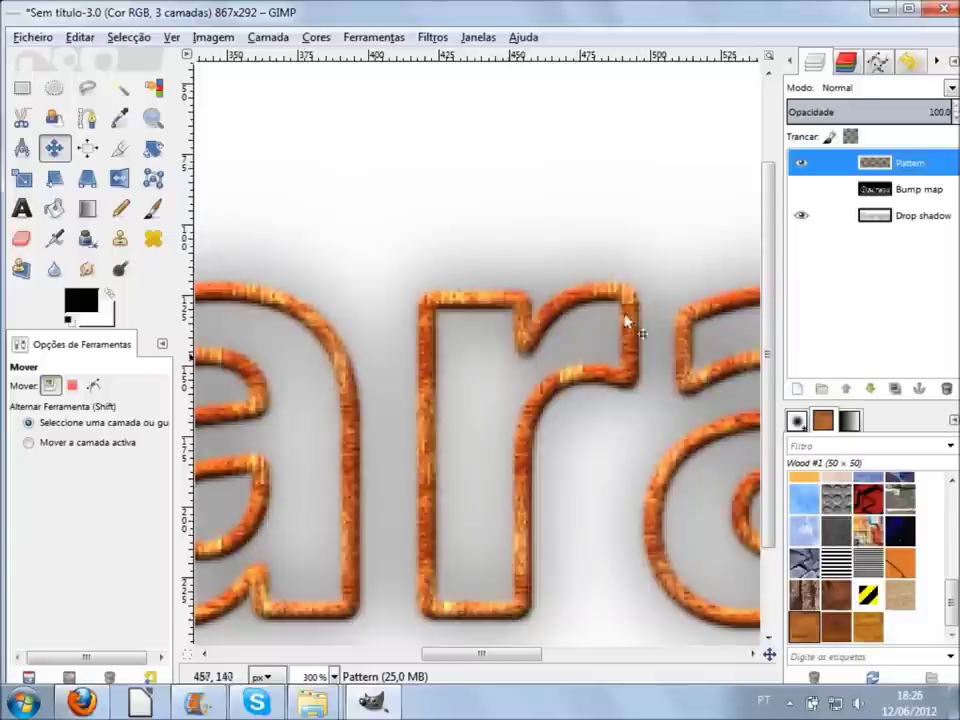
scroll(645, 328, up, 2)
scroll(640, 330, up, 2)
scroll(600, 380, up, 1)
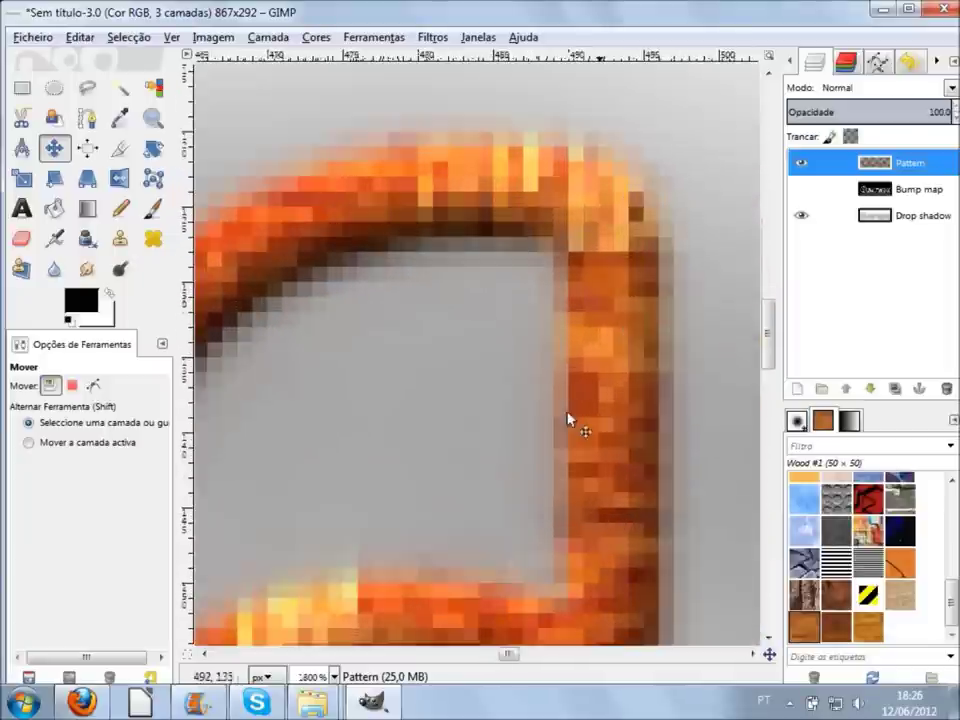
scroll(610, 434, down, 2)
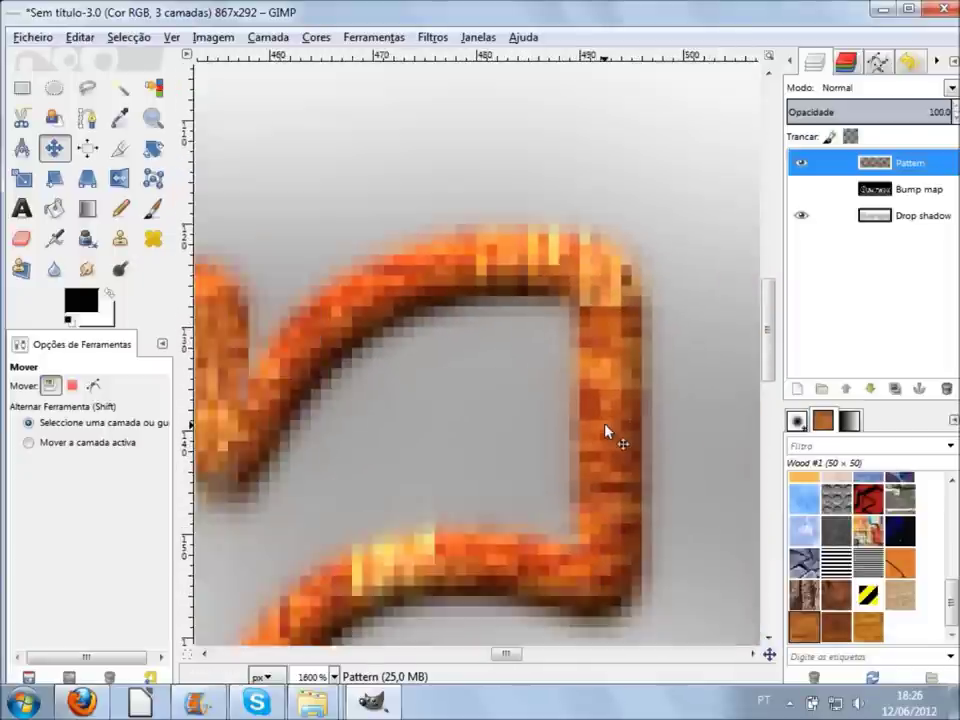
scroll(605, 432, down, 1)
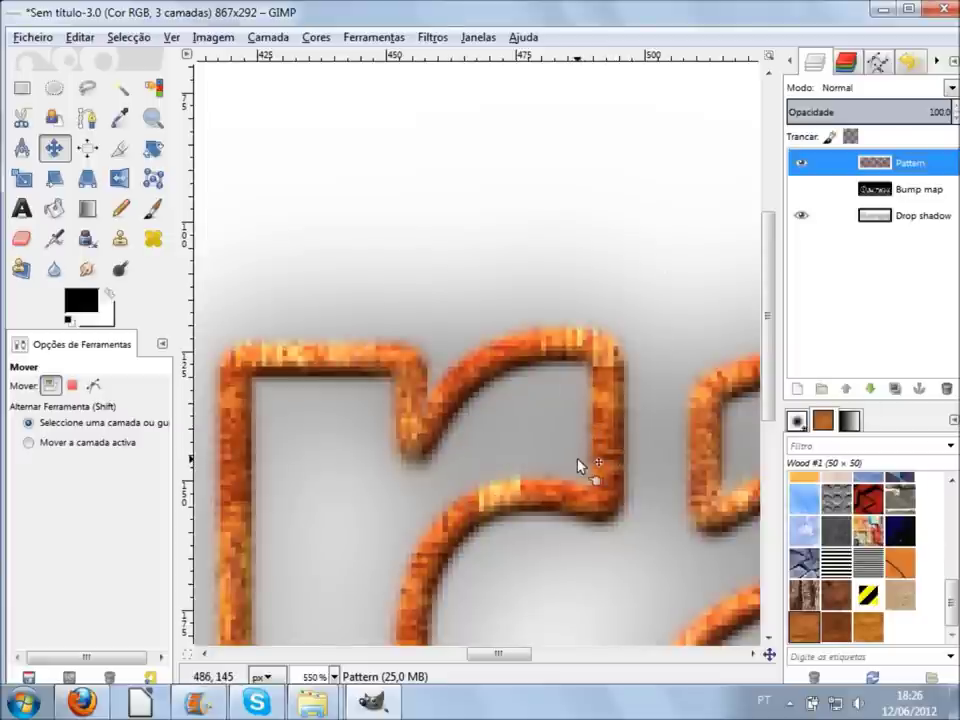
scroll(576, 468, down, 3)
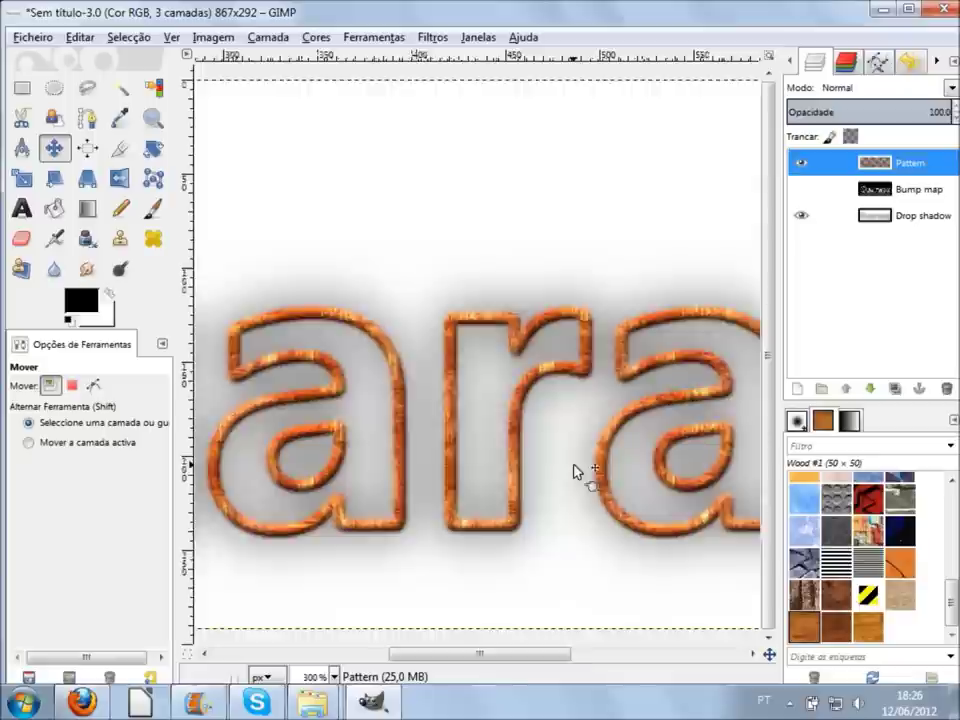
scroll(600, 420, down, 1)
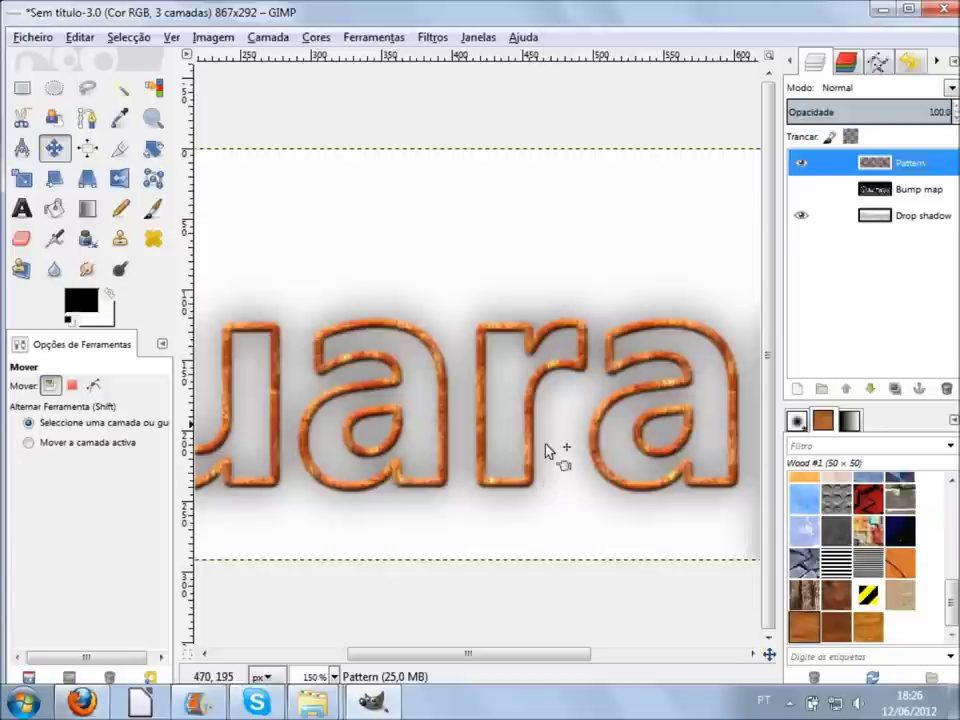
ctrl+scroll(476, 425, up, 2)
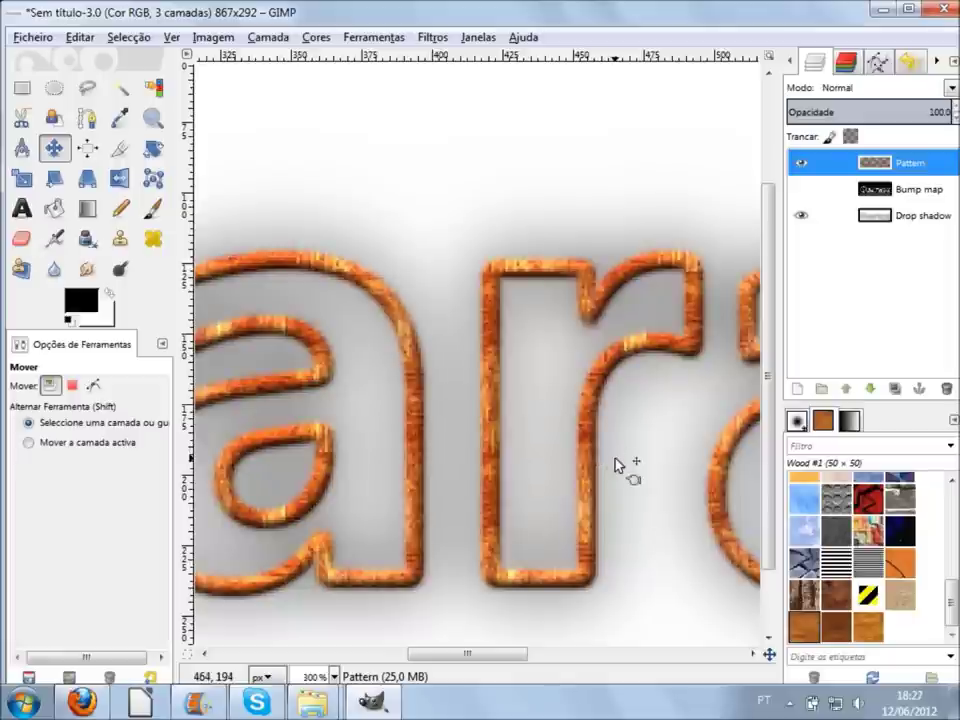
ctrl+scroll(580, 482, up, 2)
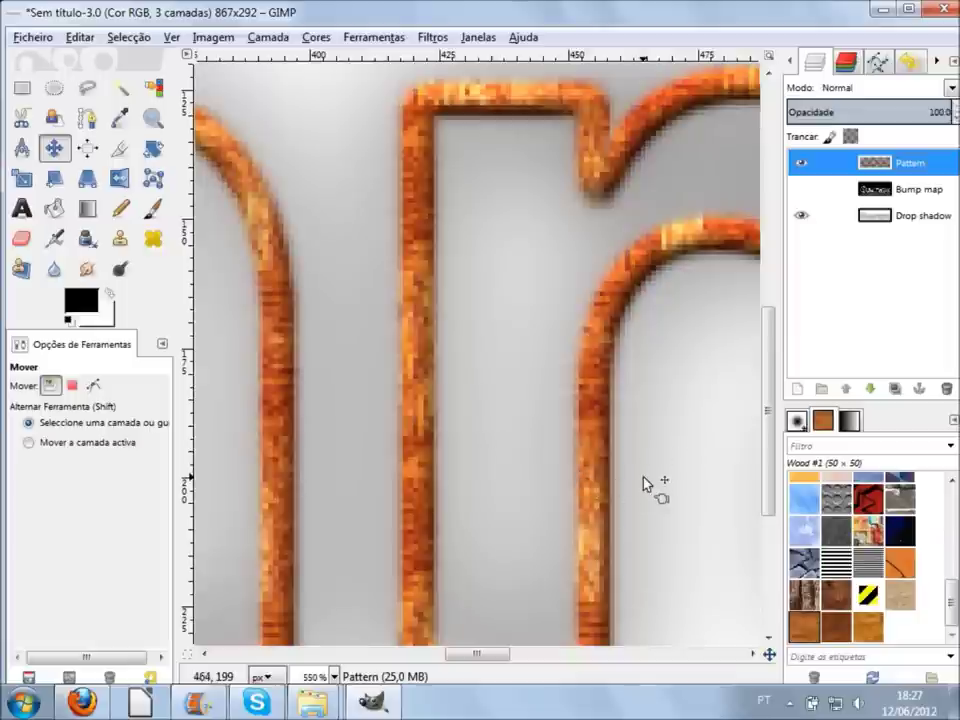
ctrl+scroll(641, 483, down, 2)
ctrl+scroll(641, 483, down, 2)
ctrl+scroll(641, 483, down, 2)
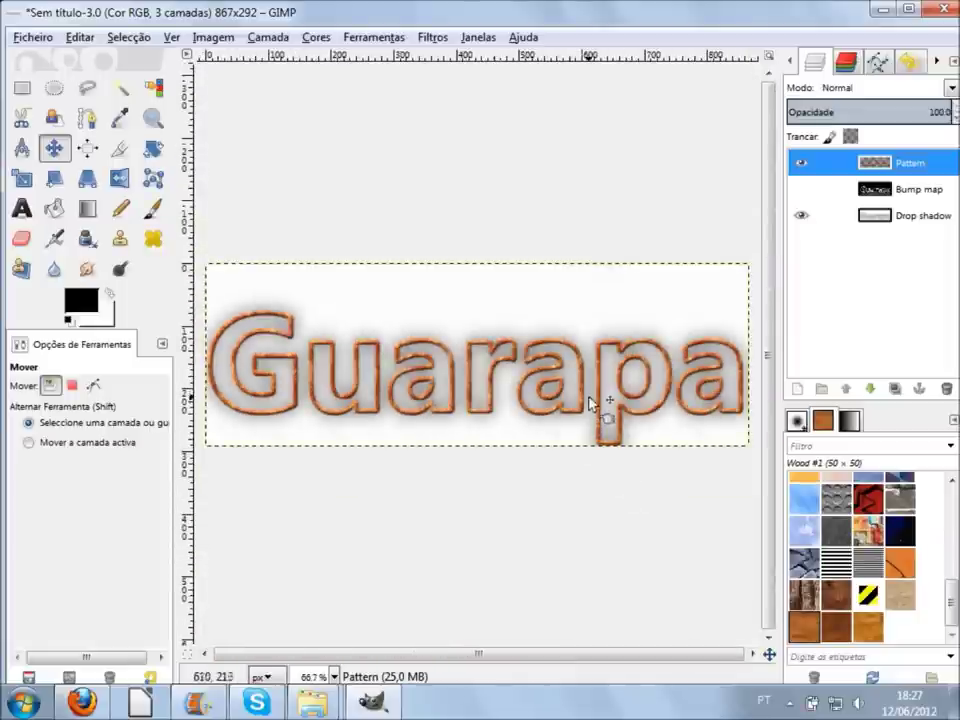
drag(590, 397, 590, 390)
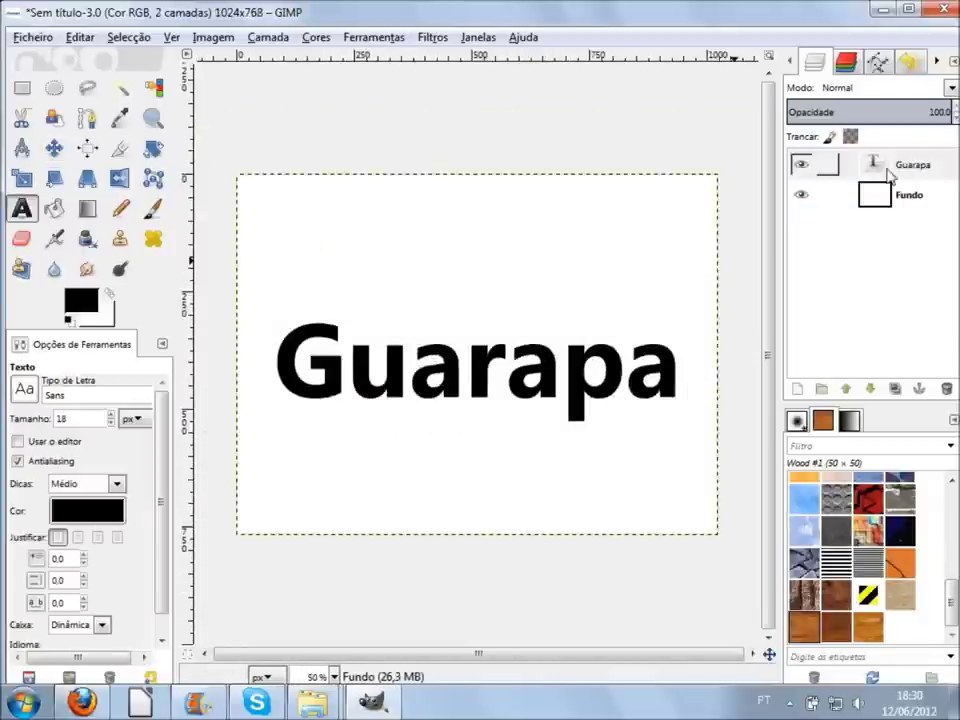
Make the plain Guarapa text layer active and bring up the Filters menu
click(893, 172)
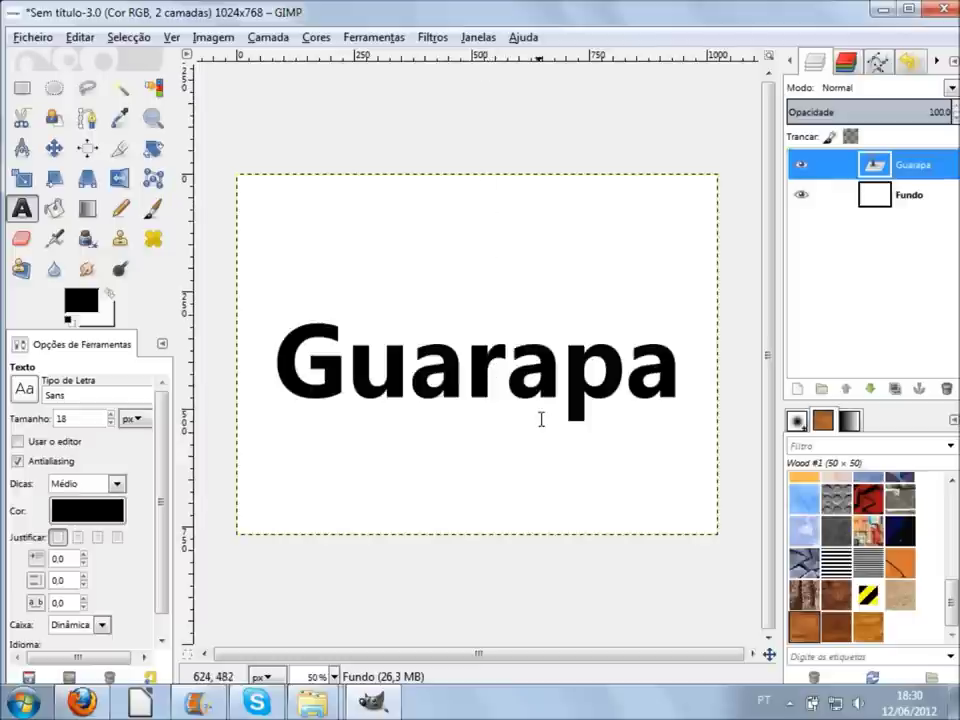
click(436, 38)
mouse_move(512, 404)
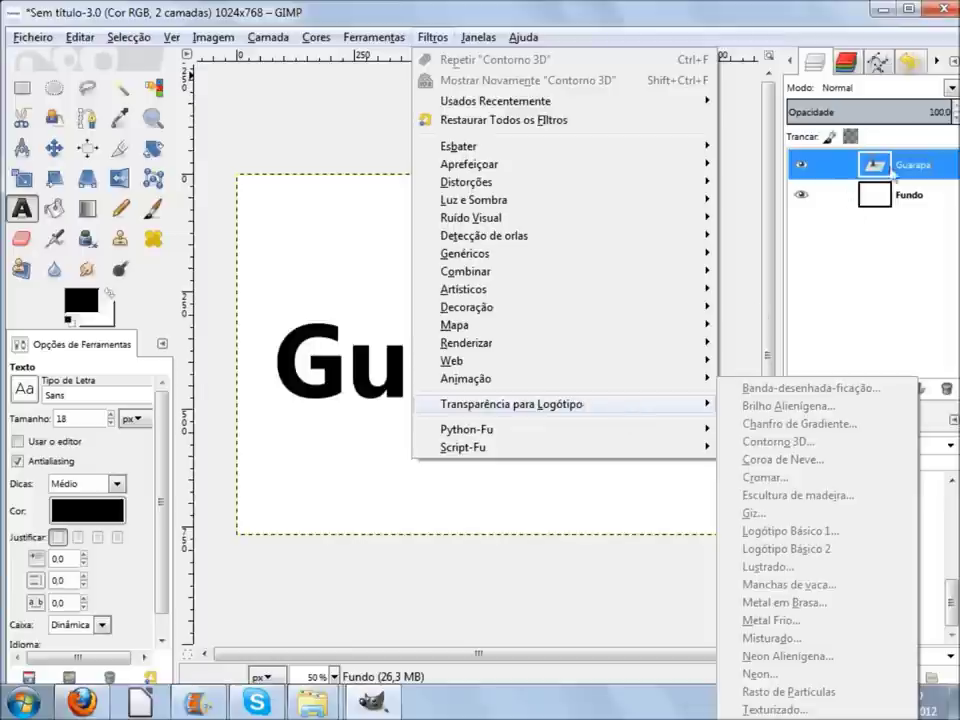
click(880, 198)
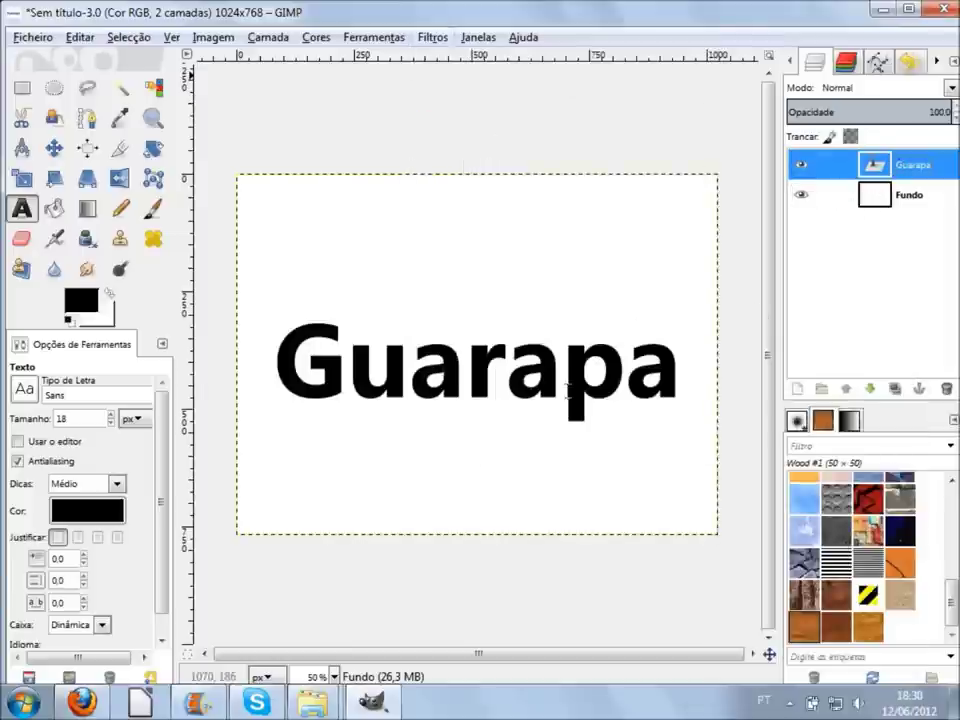
click(898, 208)
click(900, 165)
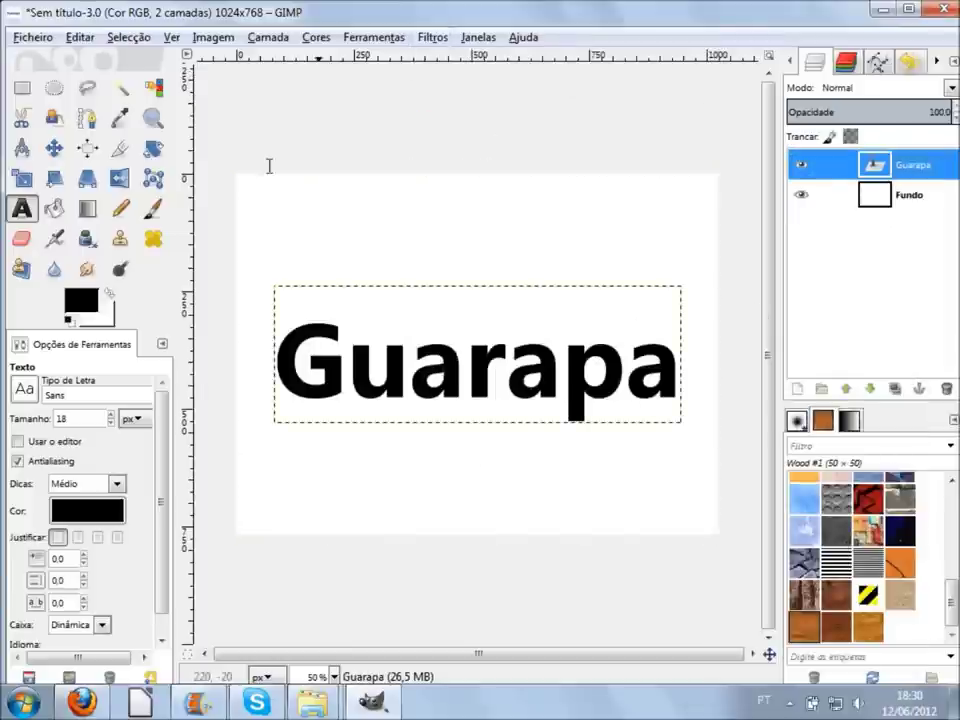
click(450, 37)
mouse_move(512, 404)
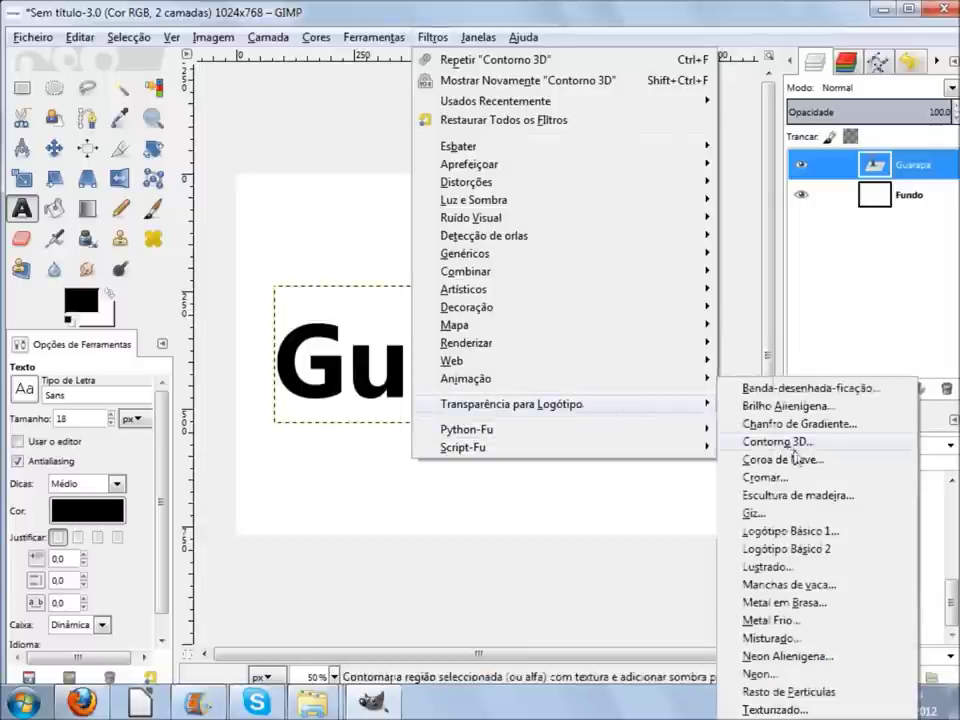
click(806, 440)
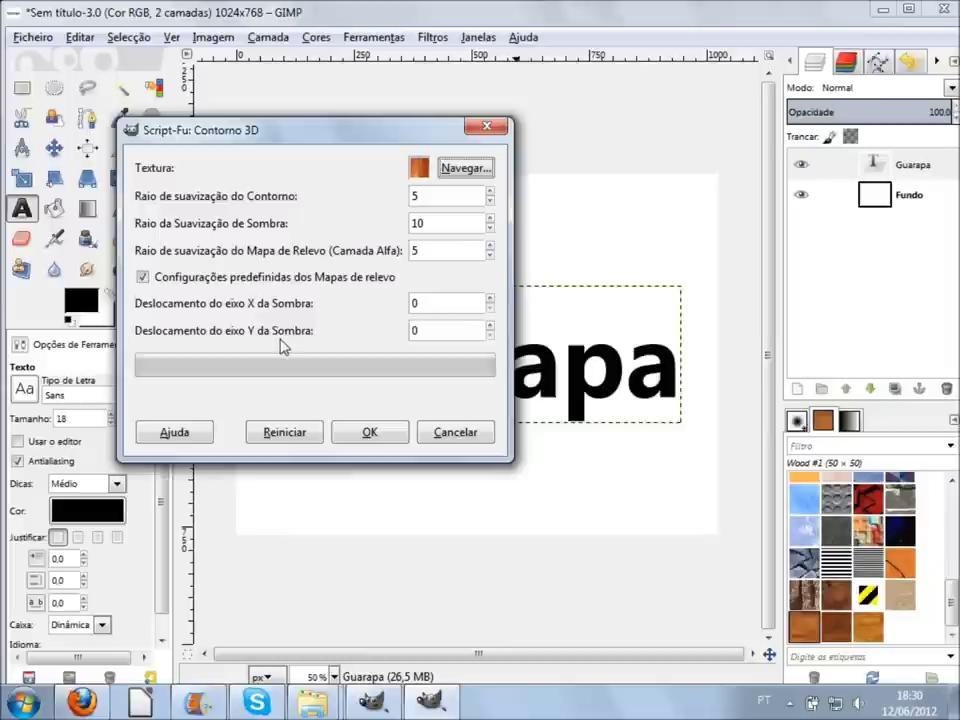
click(432, 306)
text(30)
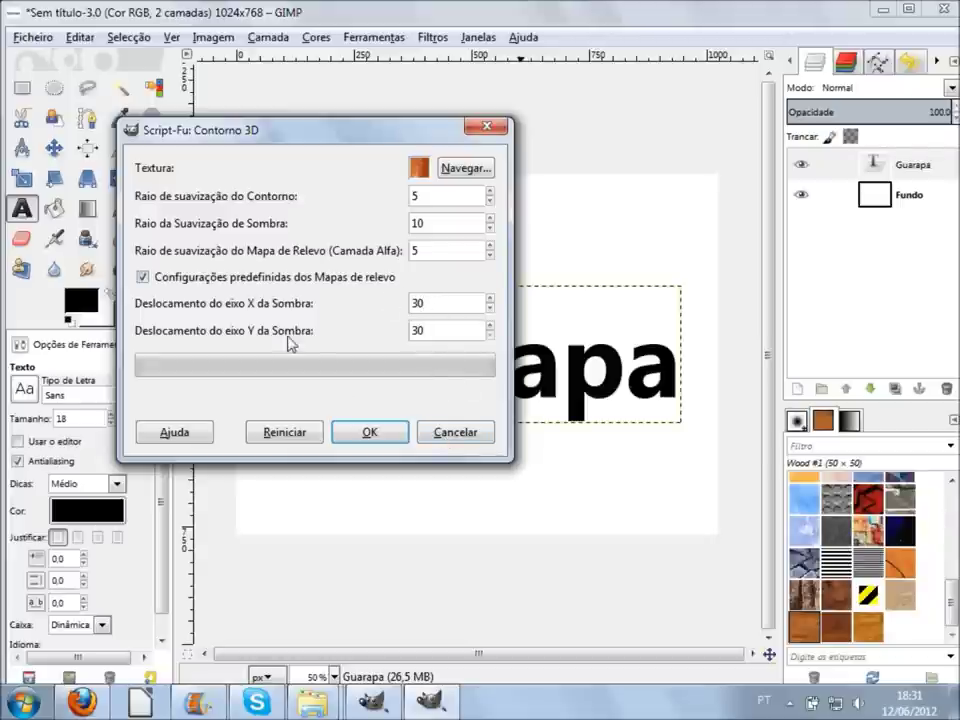
click(468, 440)
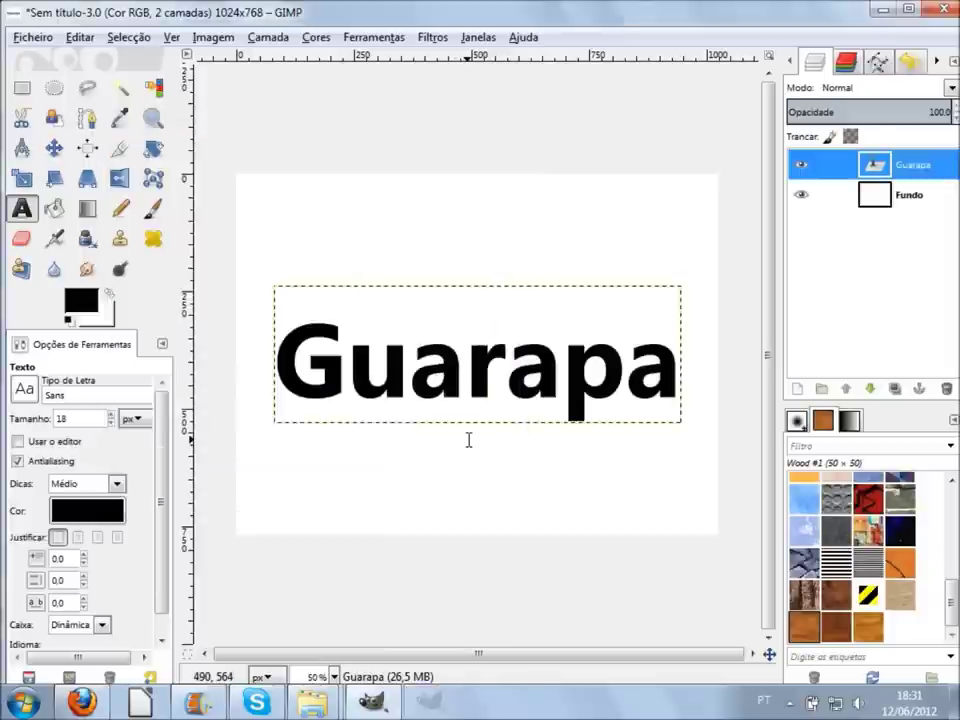
Apply the Coroa de Neve (Frosty) Alpha-to-Logo effect to Guarapa at effect size 100
click(433, 38)
mouse_move(511, 404)
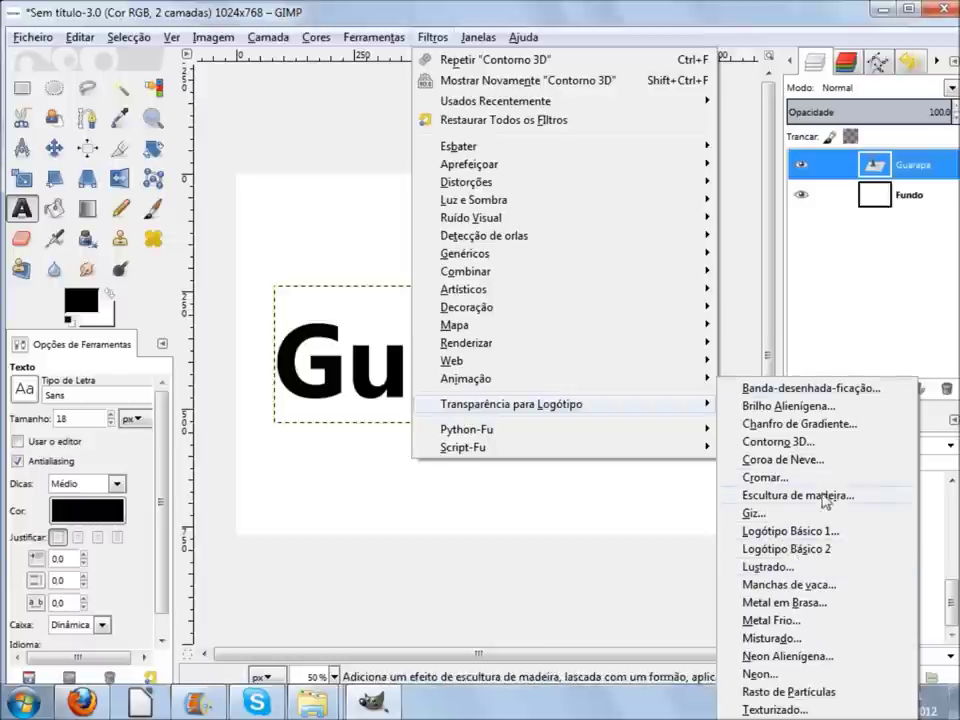
click(812, 467)
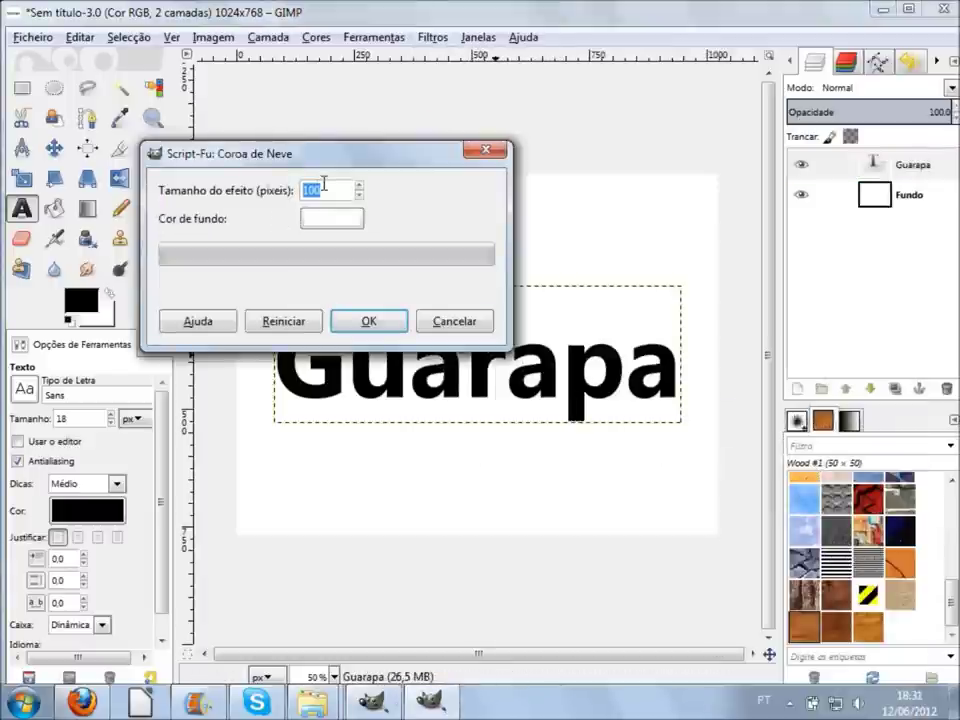
click(384, 326)
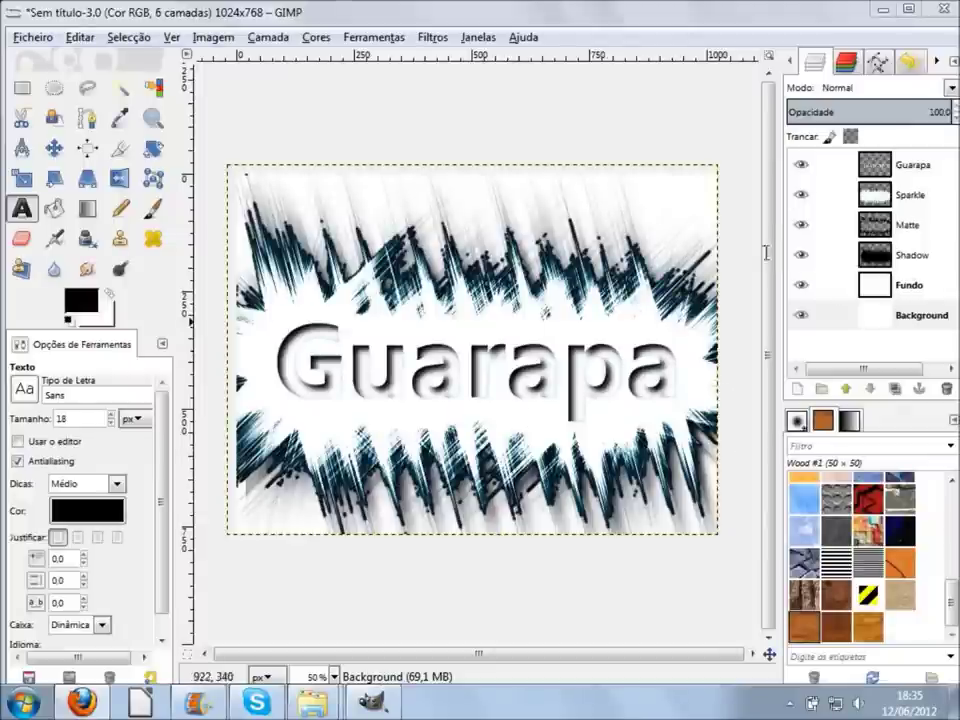
click(801, 166)
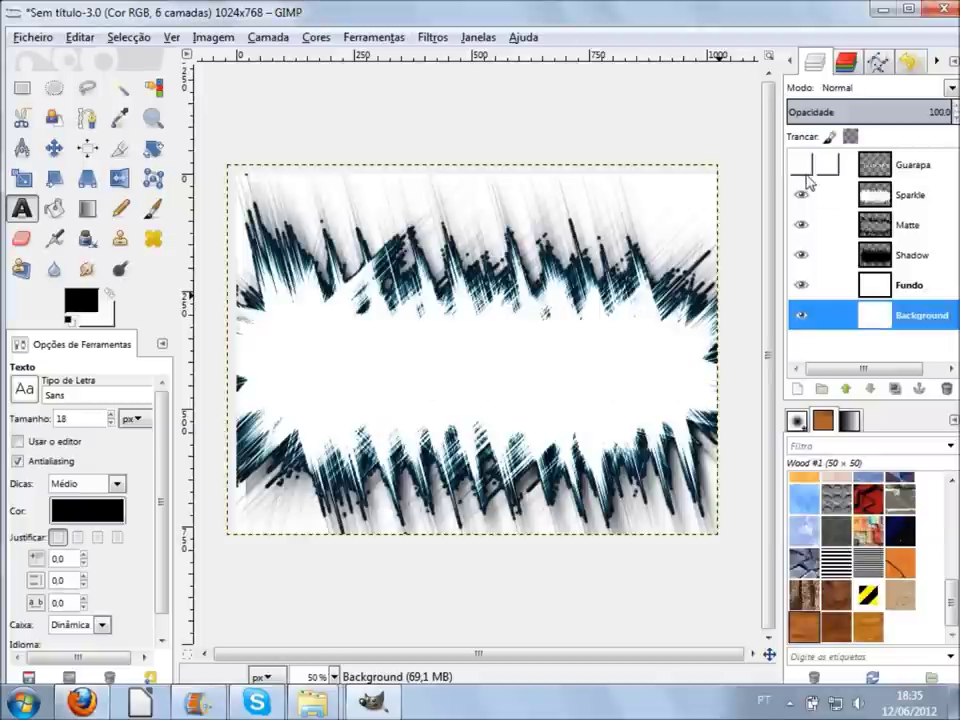
click(801, 195)
click(801, 225)
click(801, 255)
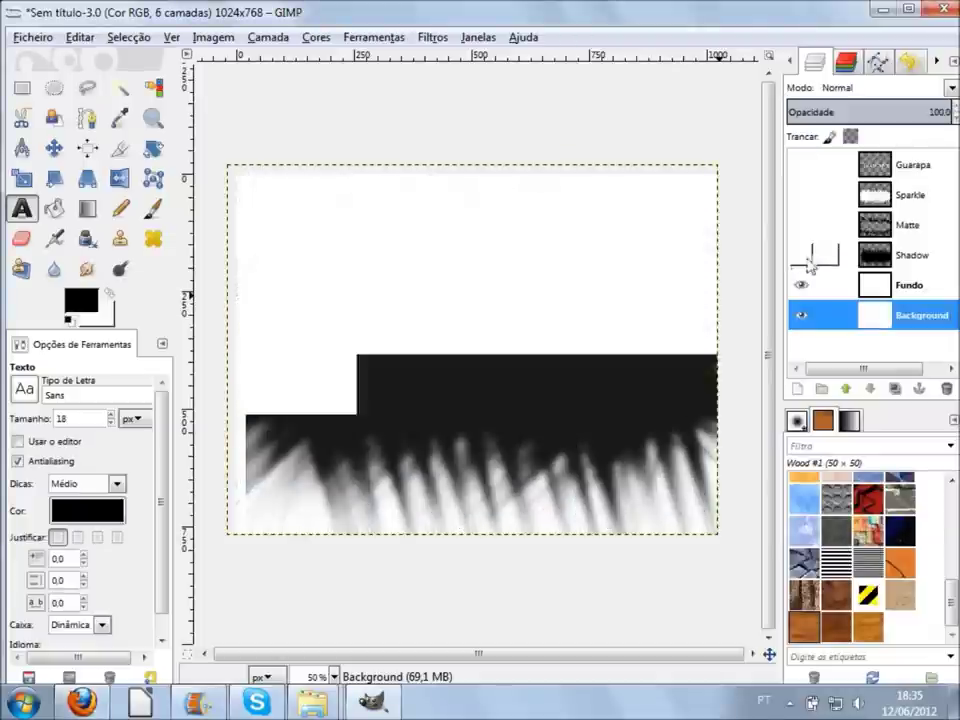
click(801, 255)
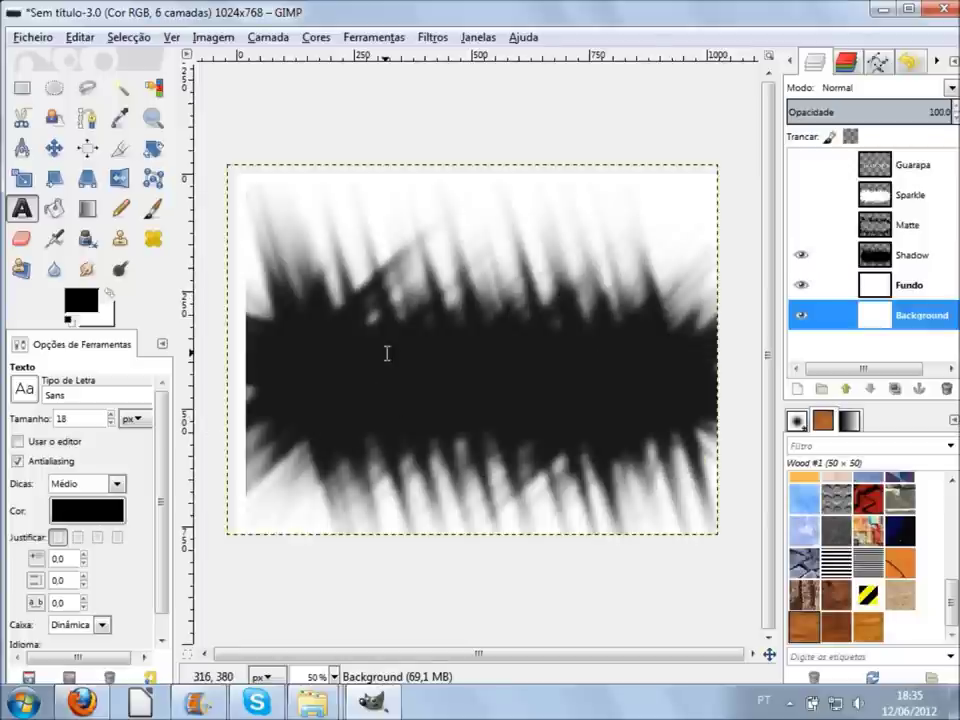
click(800, 226)
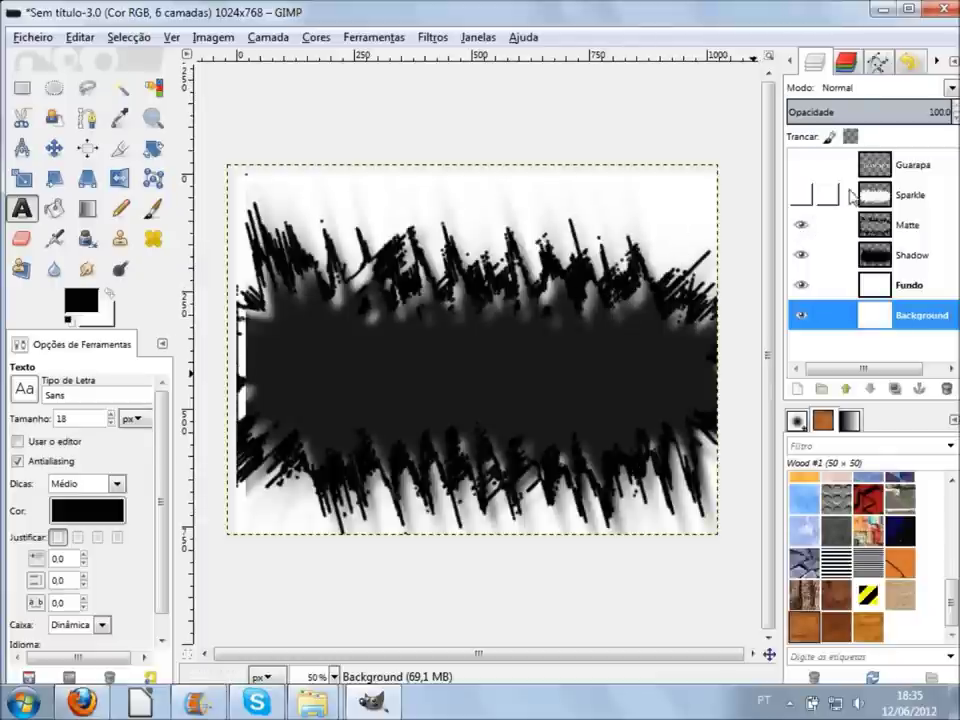
click(806, 197)
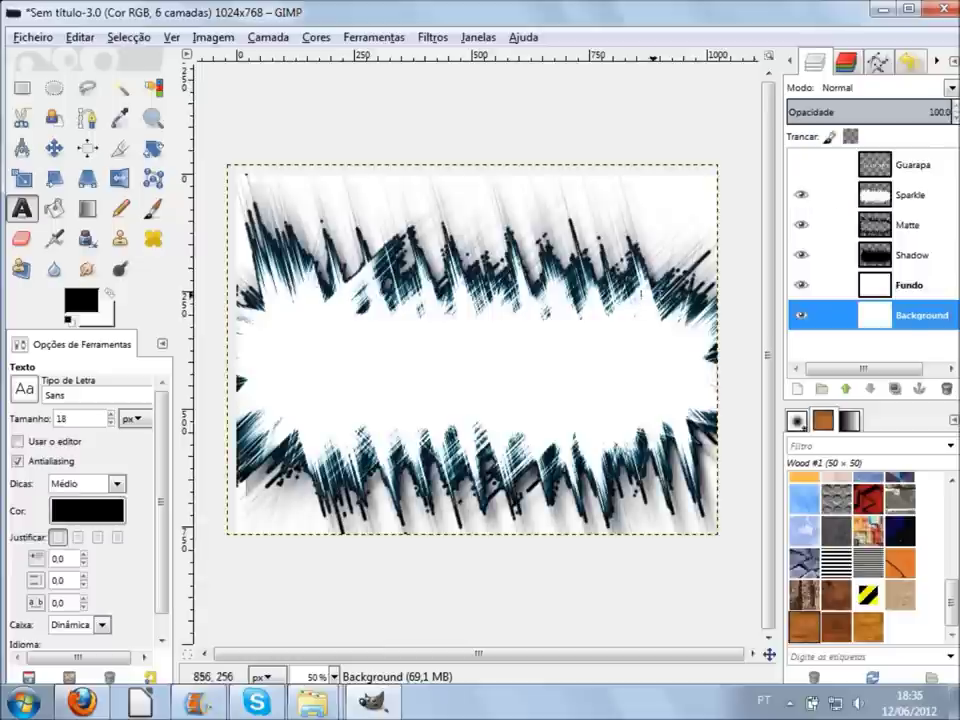
click(806, 167)
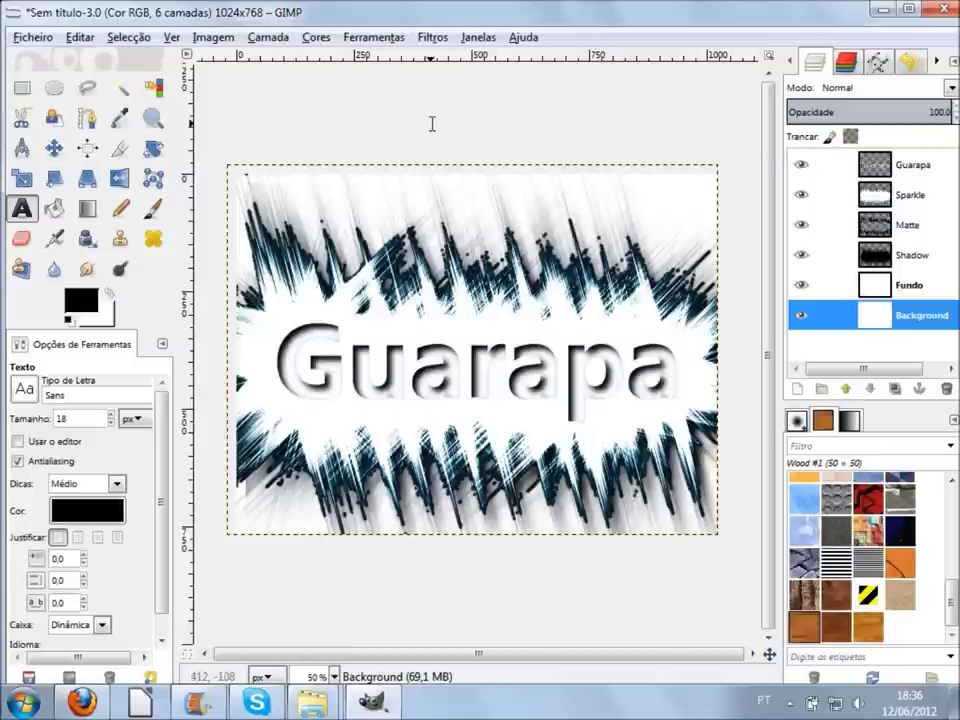
click(432, 37)
mouse_move(511, 404)
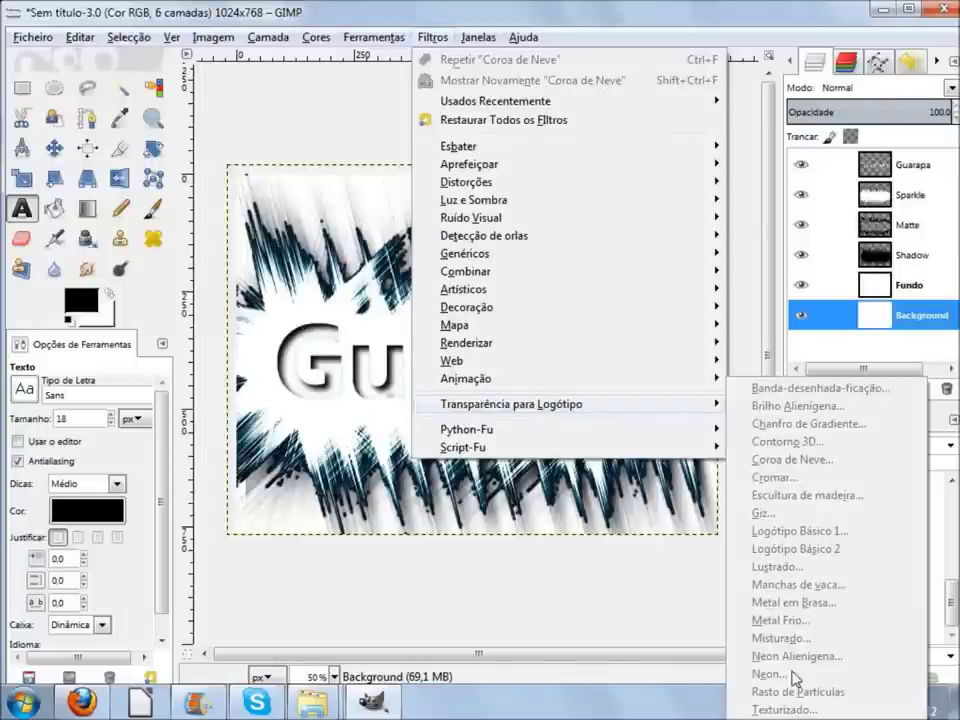
click(741, 283)
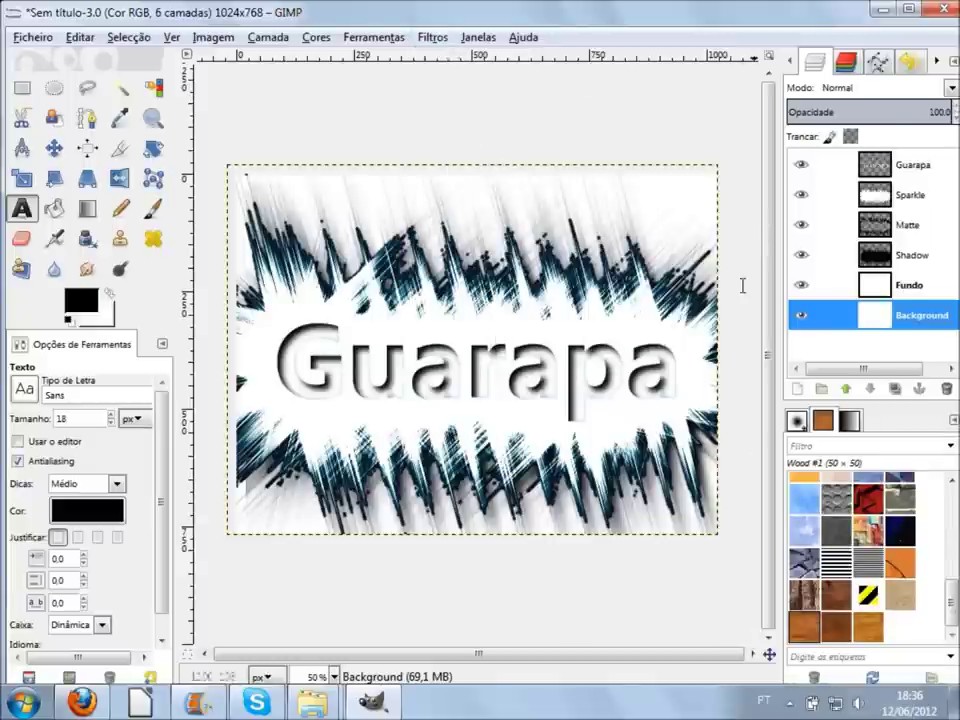